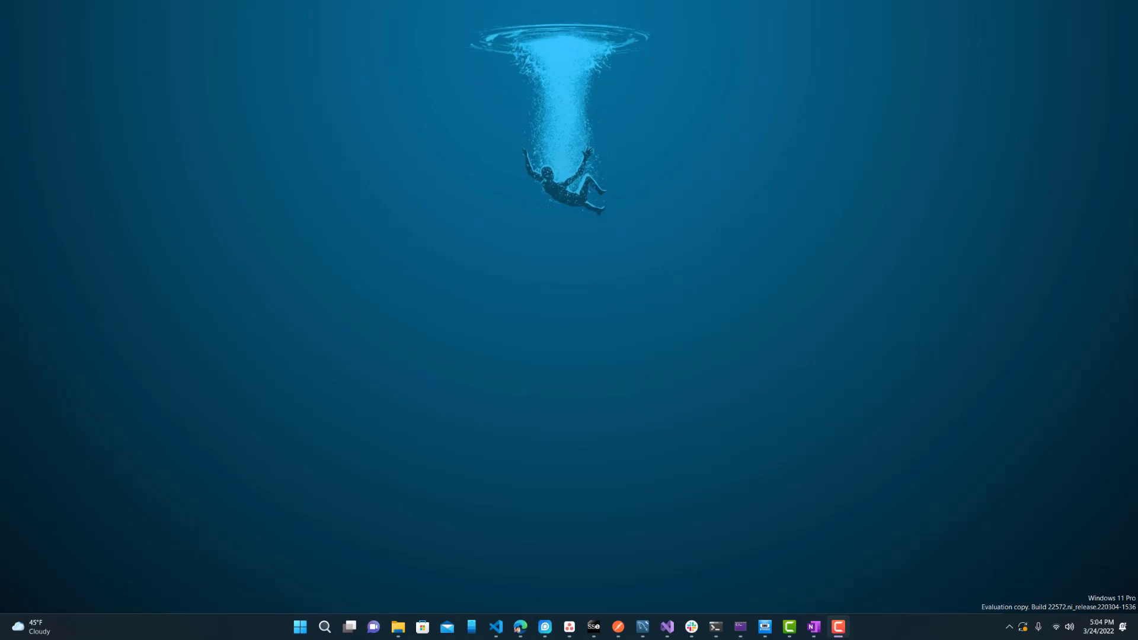
key(ctrl+super+Right)
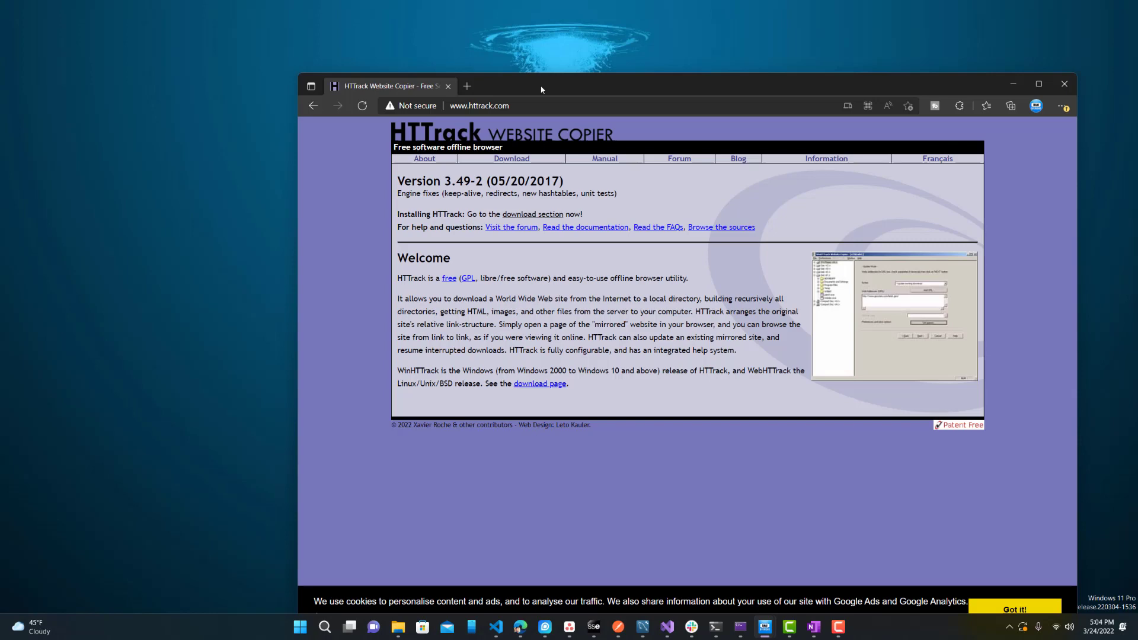
drag(541, 90, 517, 74)
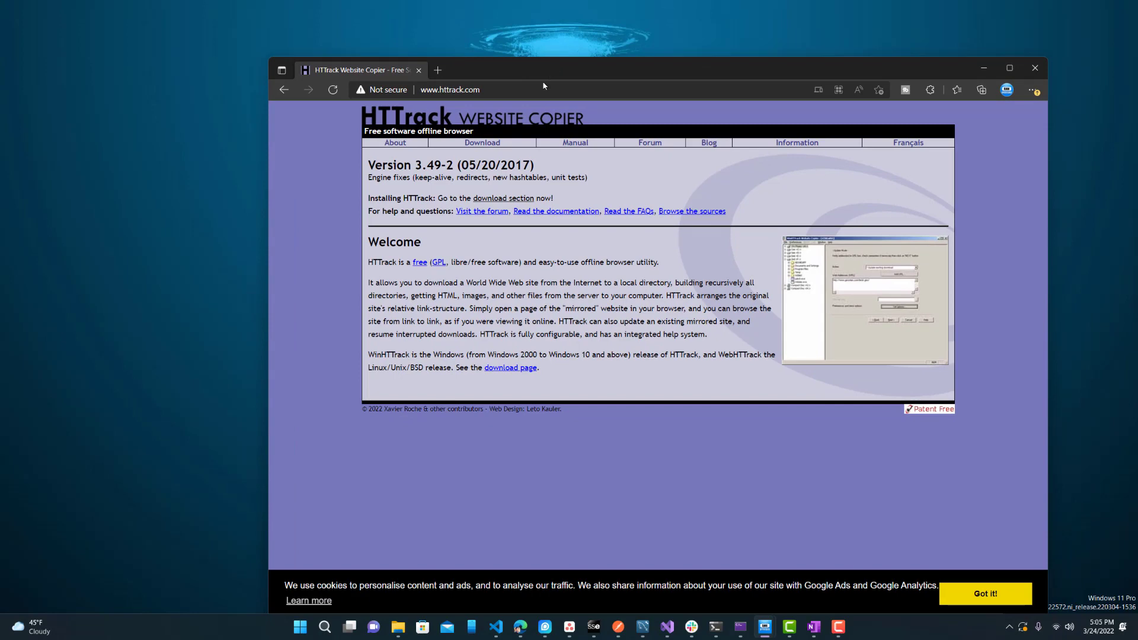
Maximize Edge and go to the httrack.com Download page.
double_click(489, 63)
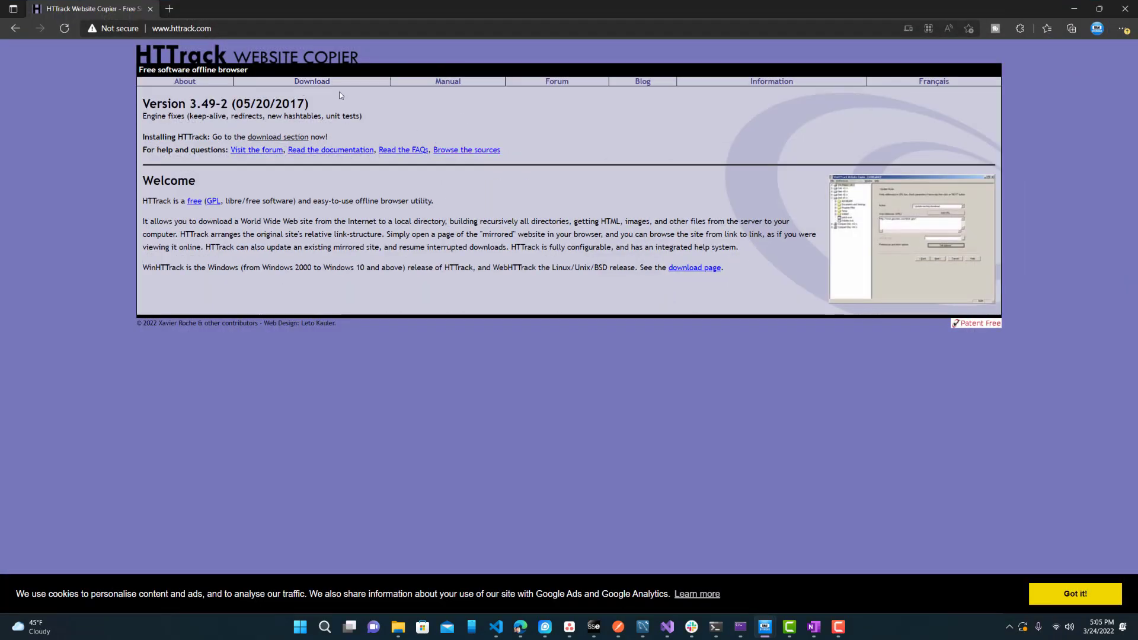
click(325, 82)
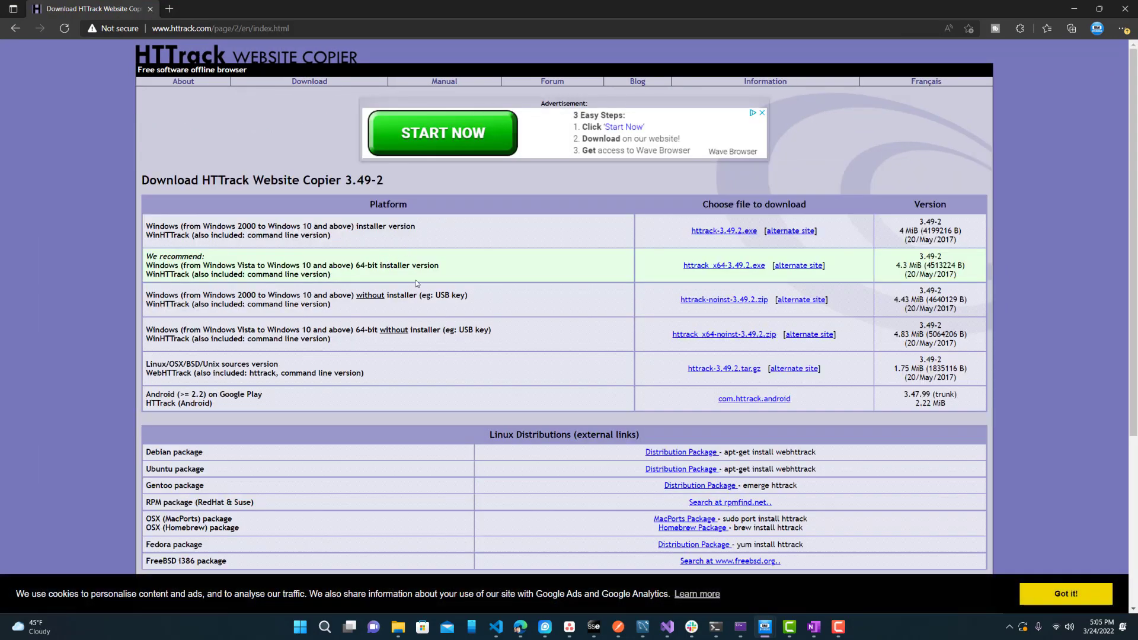
scroll(474, 255, down, 2)
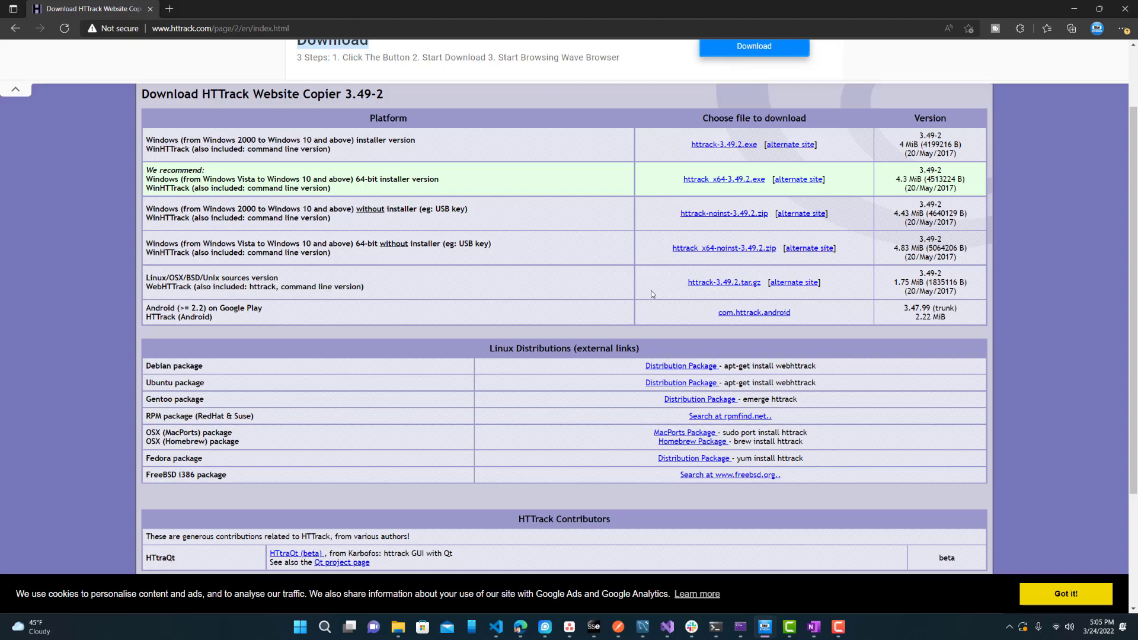
scroll(650, 290, up, 3)
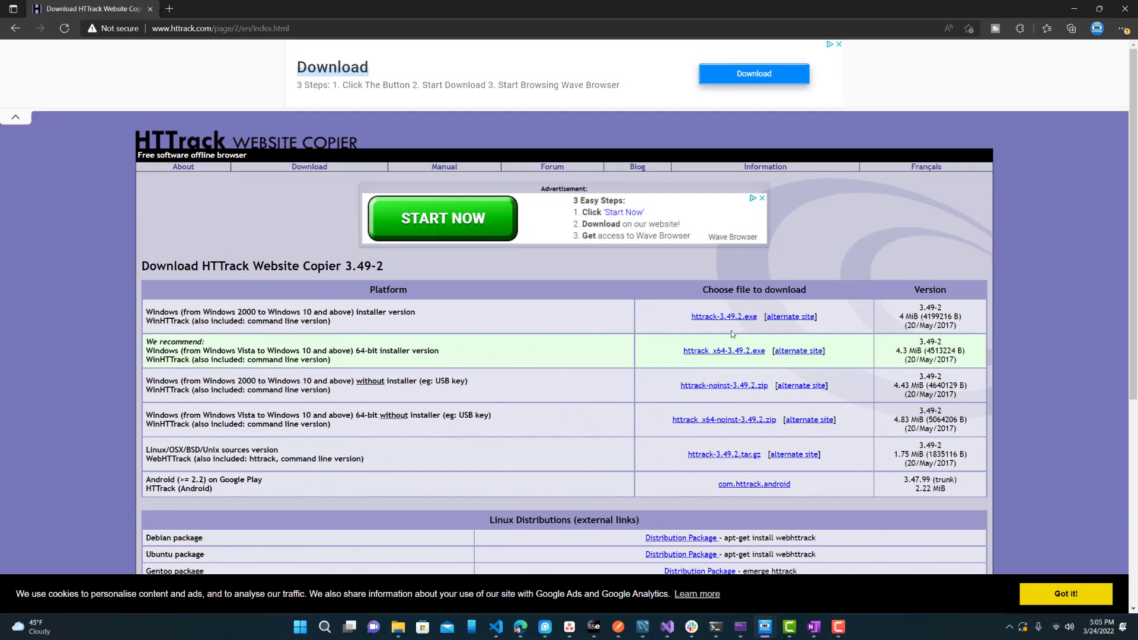
Download the 64-bit installer httrack_x64-3.49.2.exe and collapse the ad banner.
click(702, 348)
drag(672, 354, 803, 331)
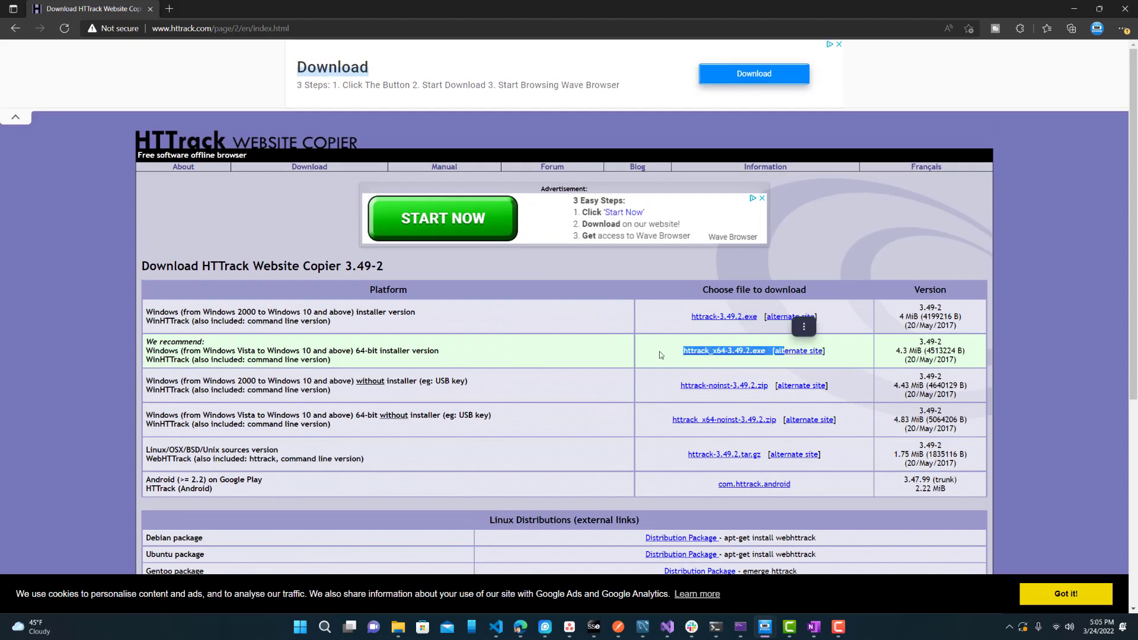
click(799, 333)
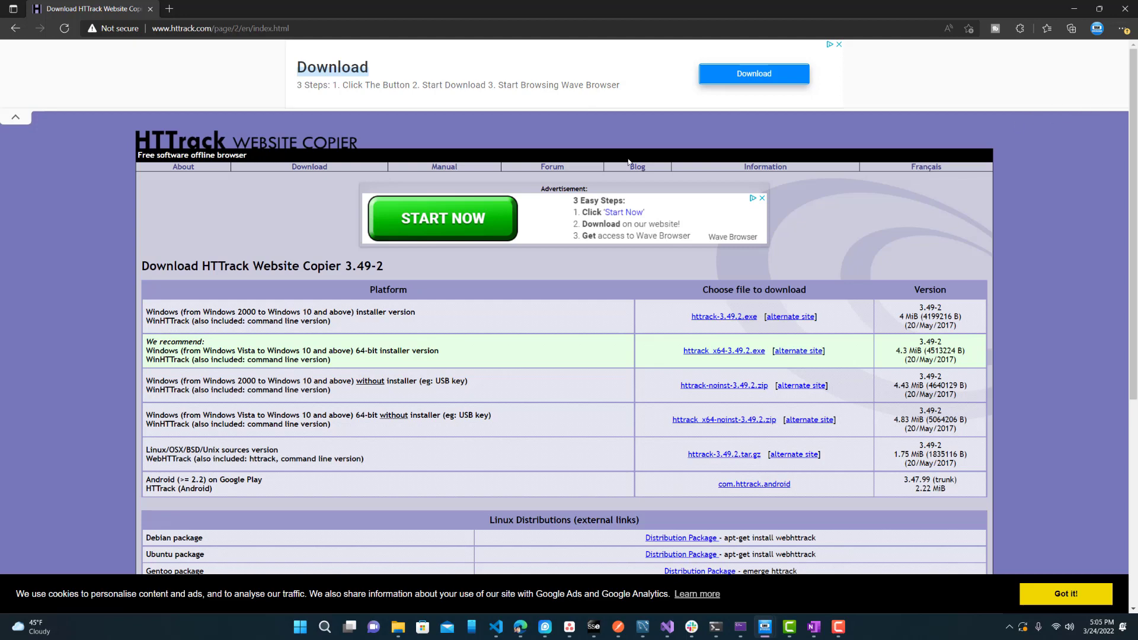
click(15, 118)
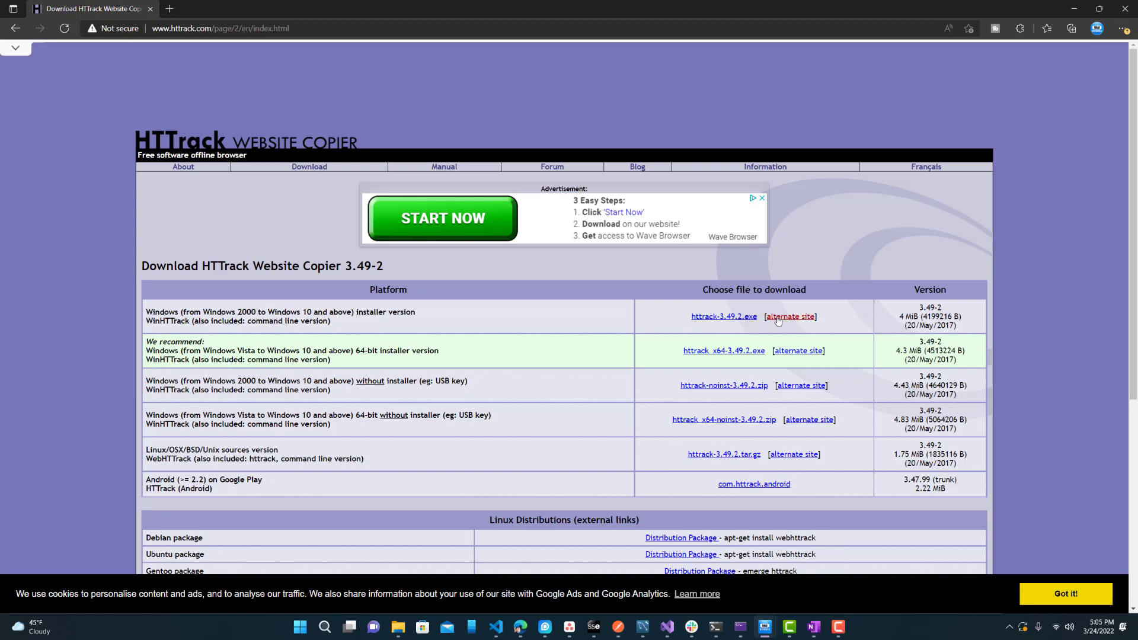
scroll(564, 296, down, 1)
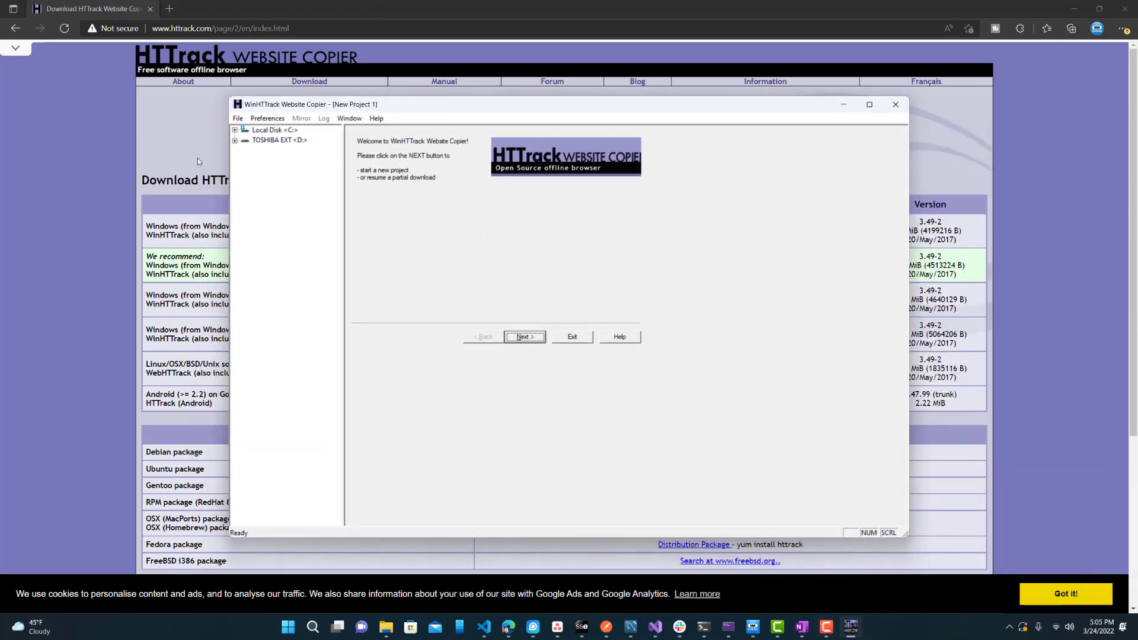
Name the new project 'httrack' with base path C:\My Web Sites and advance to the URL step.
click(525, 337)
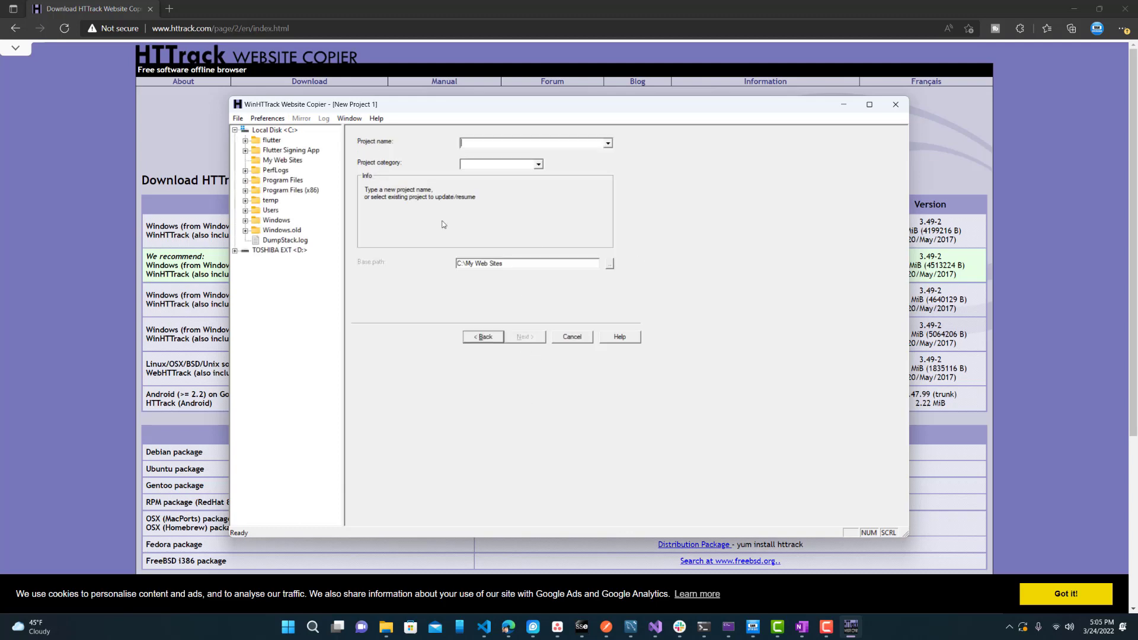
click(493, 142)
text(ht)
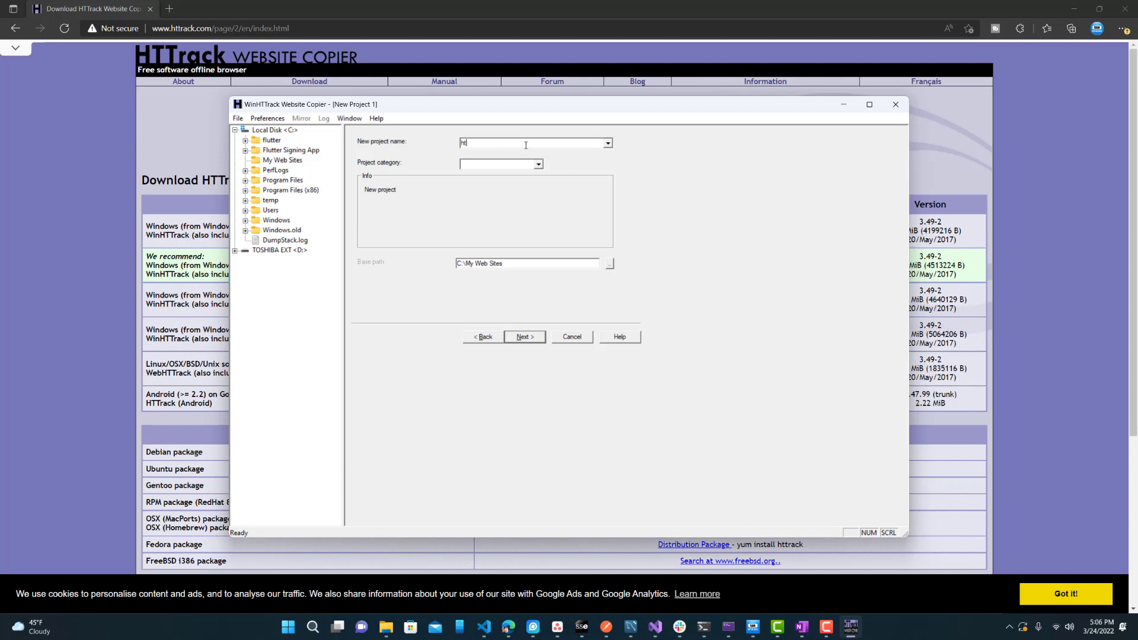
text(tr)
drag(443, 103, 1008, 115)
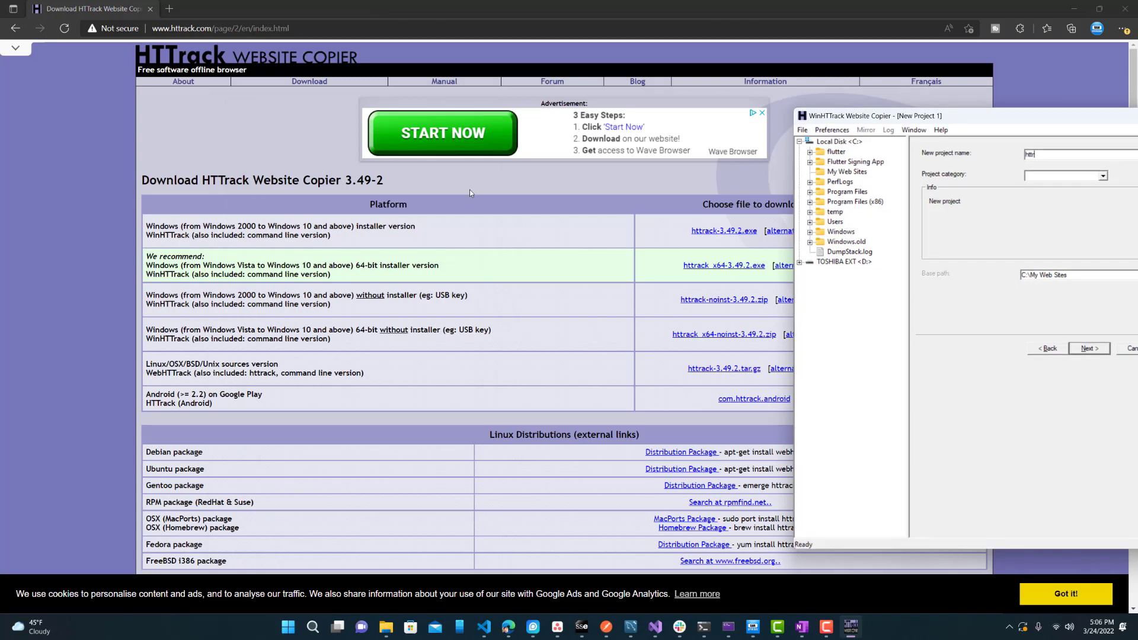
click(752, 626)
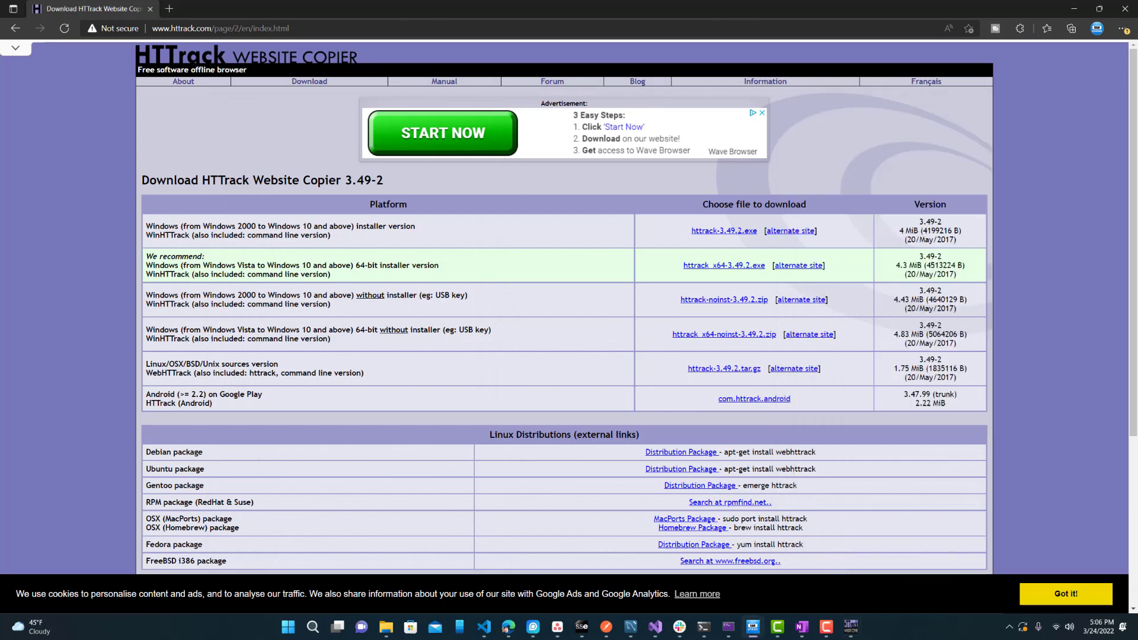
click(753, 626)
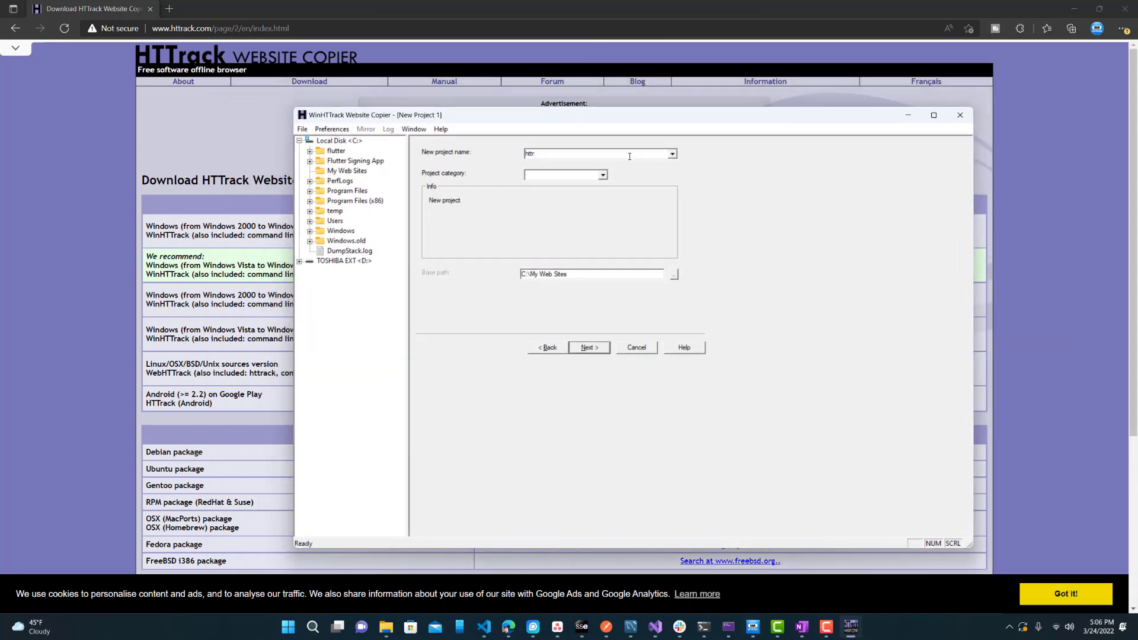
text(ack web)
key(BackSpace)
key(BackSpace)
key(BackSpace)
drag(523, 274, 581, 291)
click(586, 349)
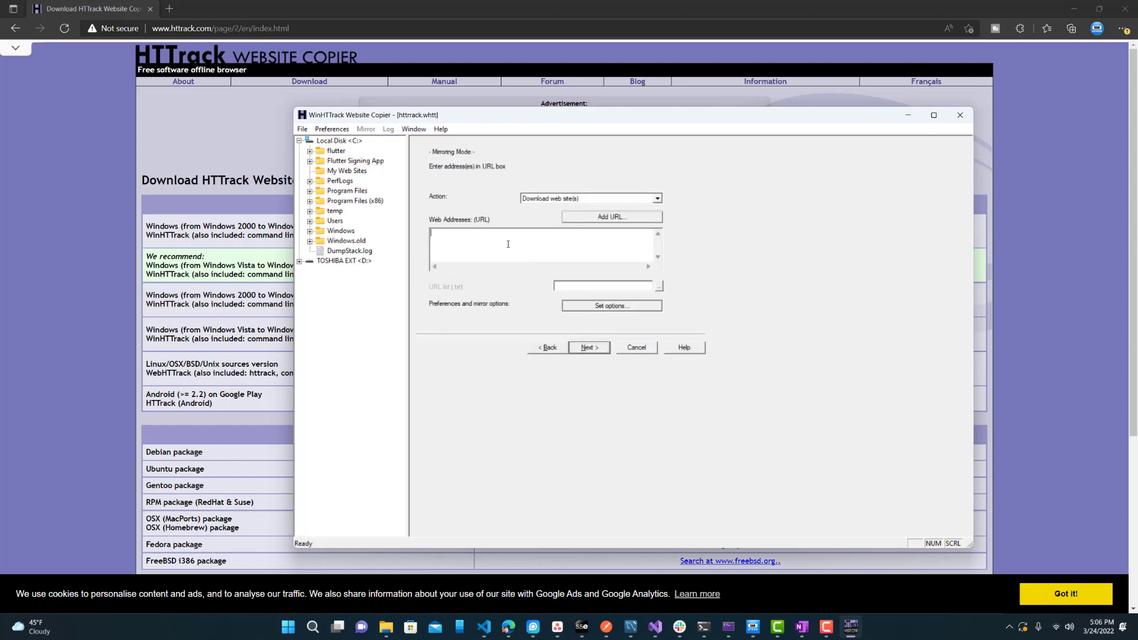
drag(495, 120, 563, 134)
key(ctrl+c)
click(539, 34)
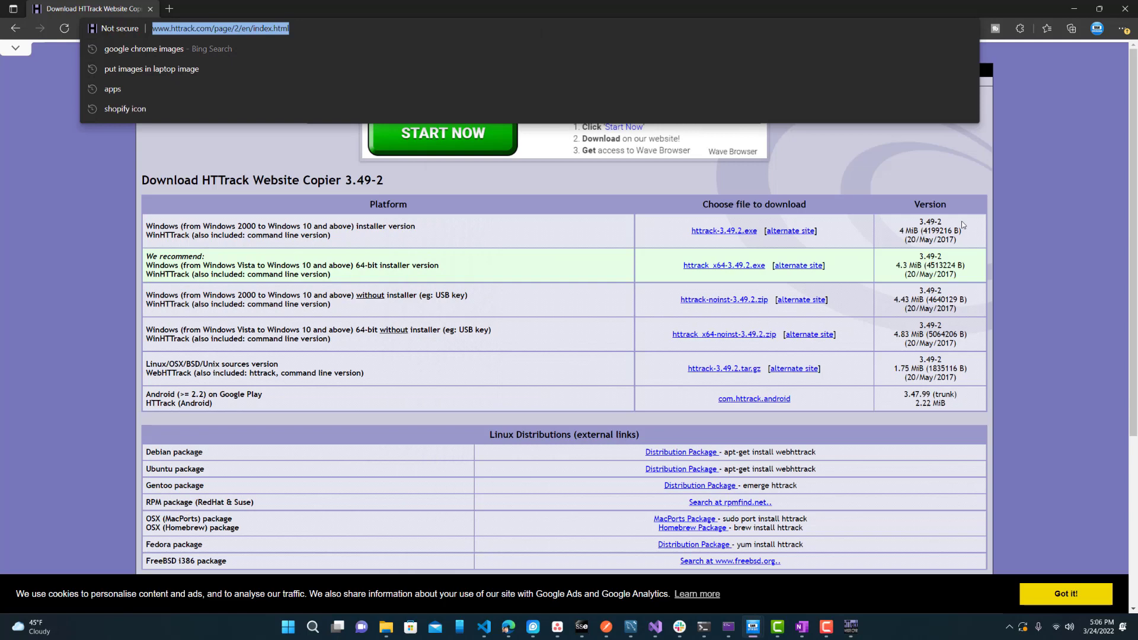
click(1050, 228)
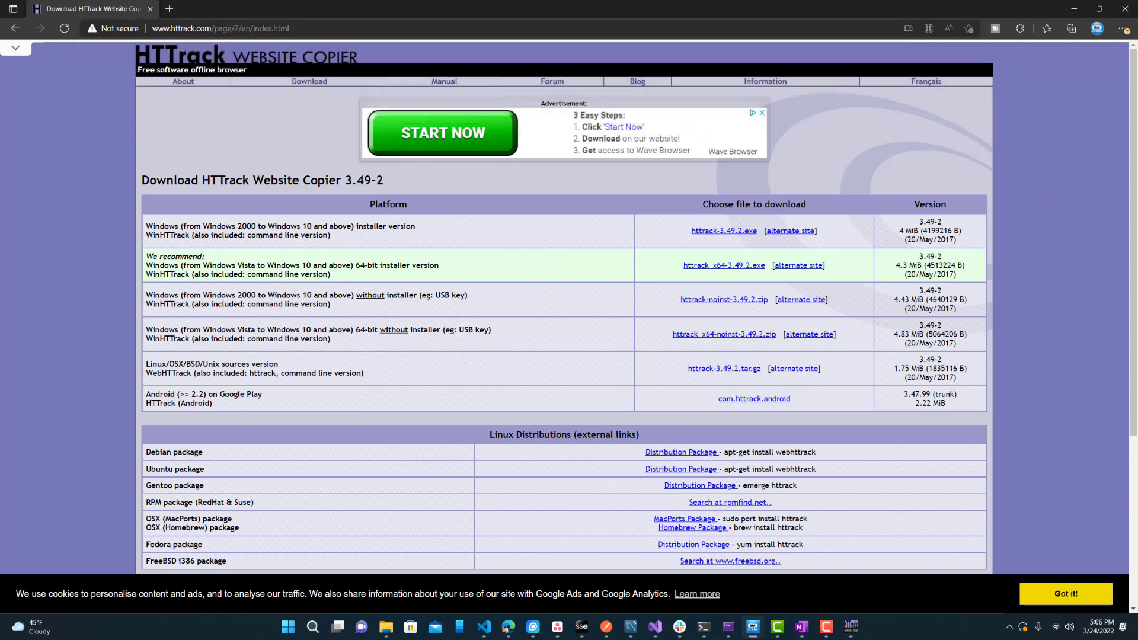
key(alt+Tab)
key(ctrl+v)
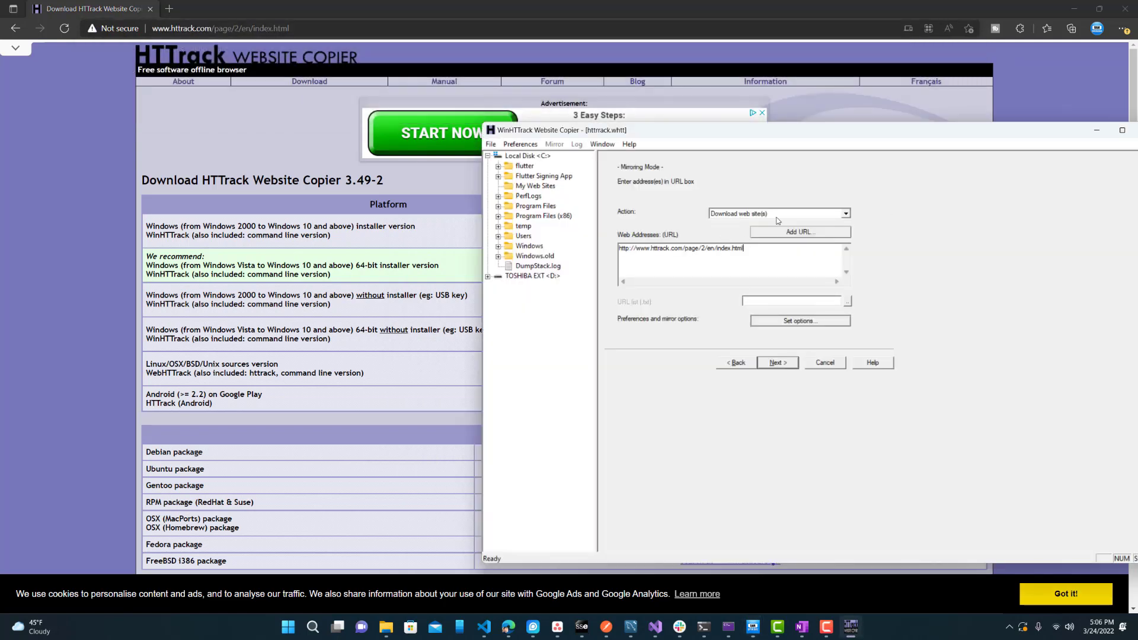
drag(682, 248, 744, 248)
key(BackSpace)
Open and cancel the Add URL dialog, then continue to the connection settings step.
drag(769, 134, 672, 135)
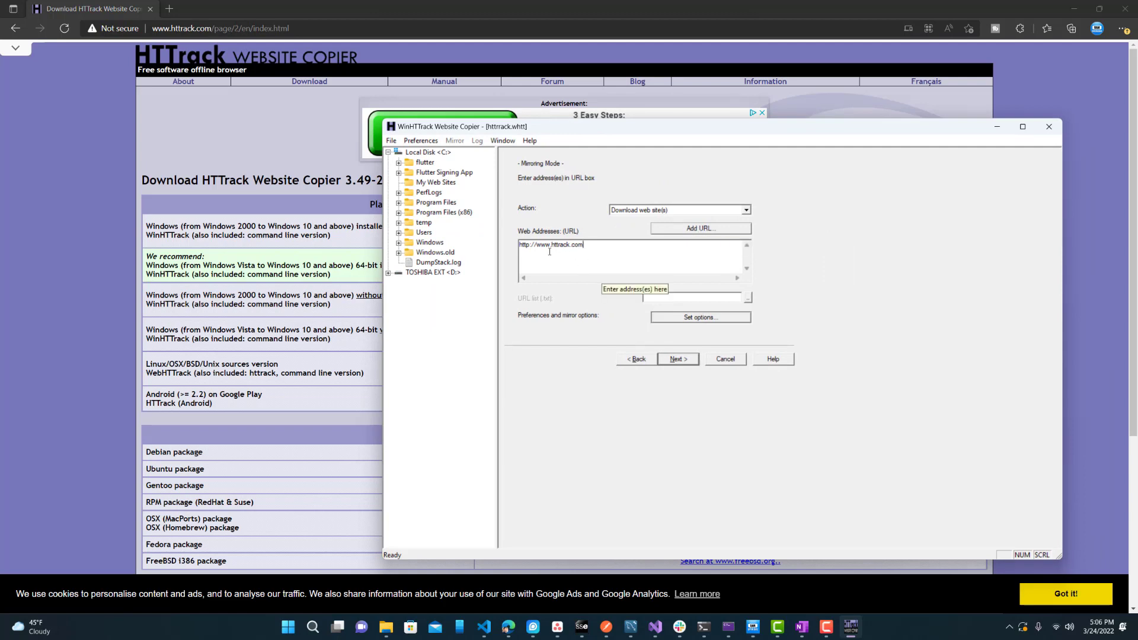
click(674, 228)
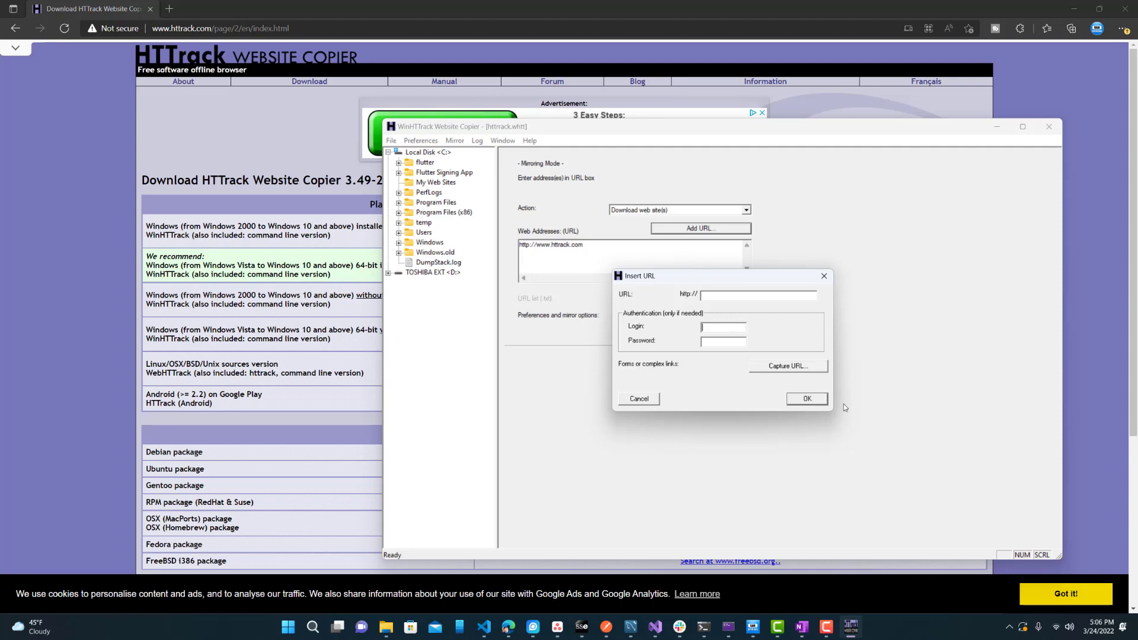
click(821, 279)
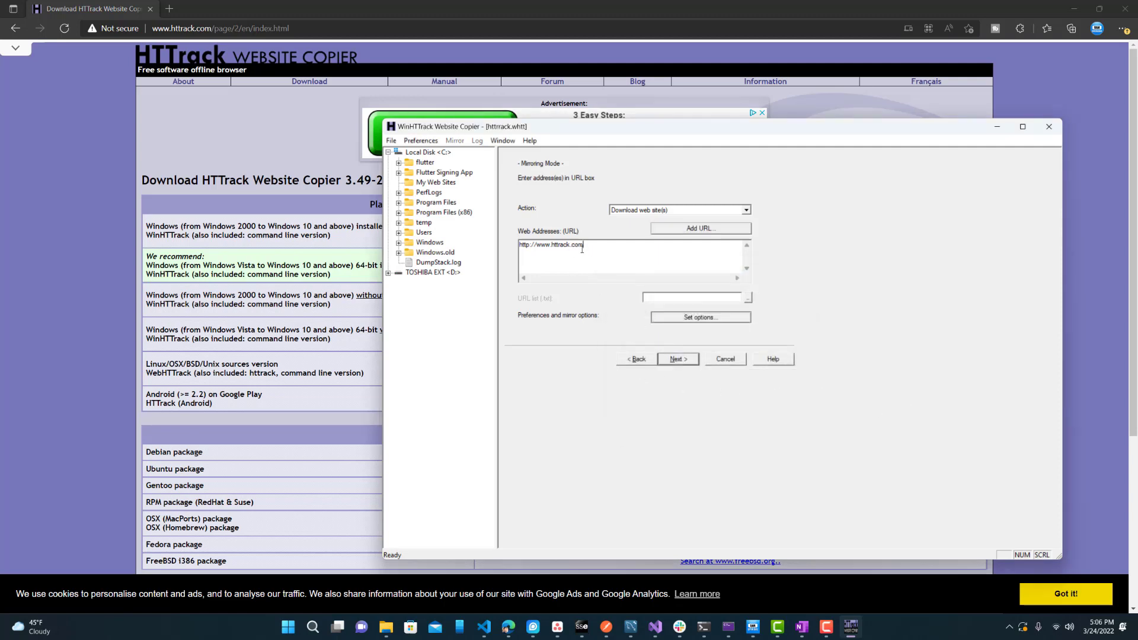
click(591, 252)
drag(598, 249, 520, 246)
click(520, 246)
click(680, 357)
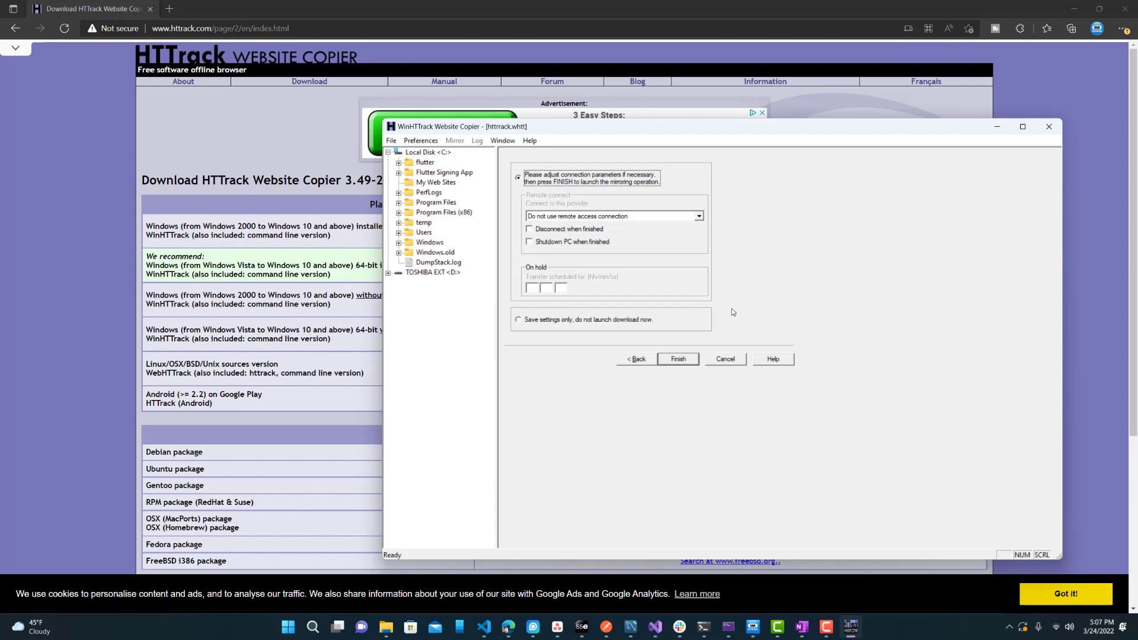
click(677, 359)
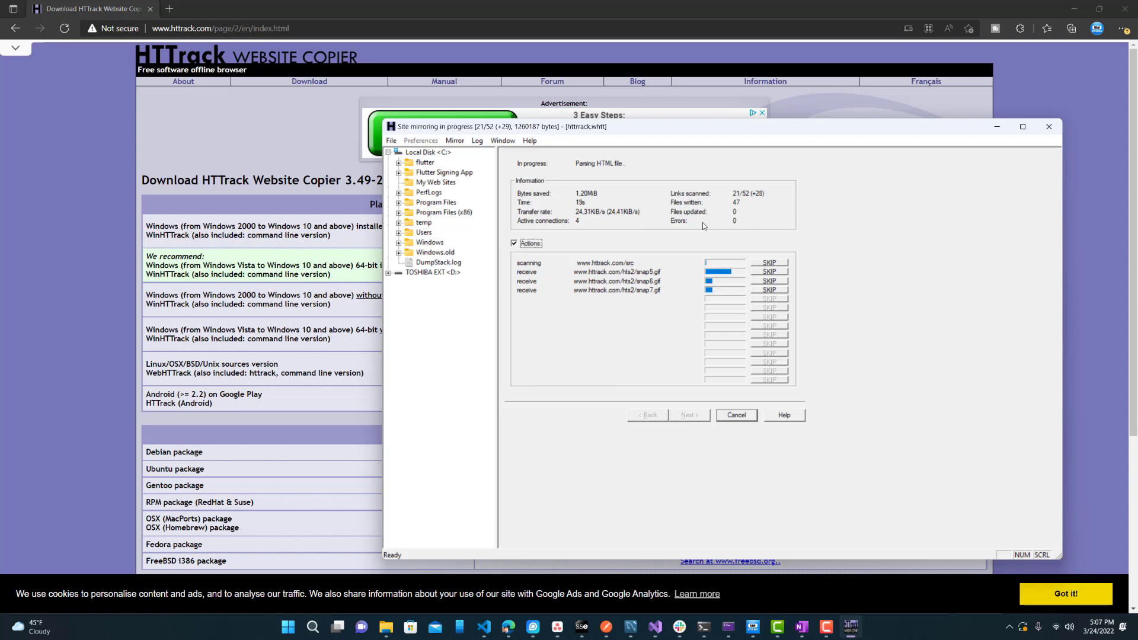
drag(704, 132, 692, 112)
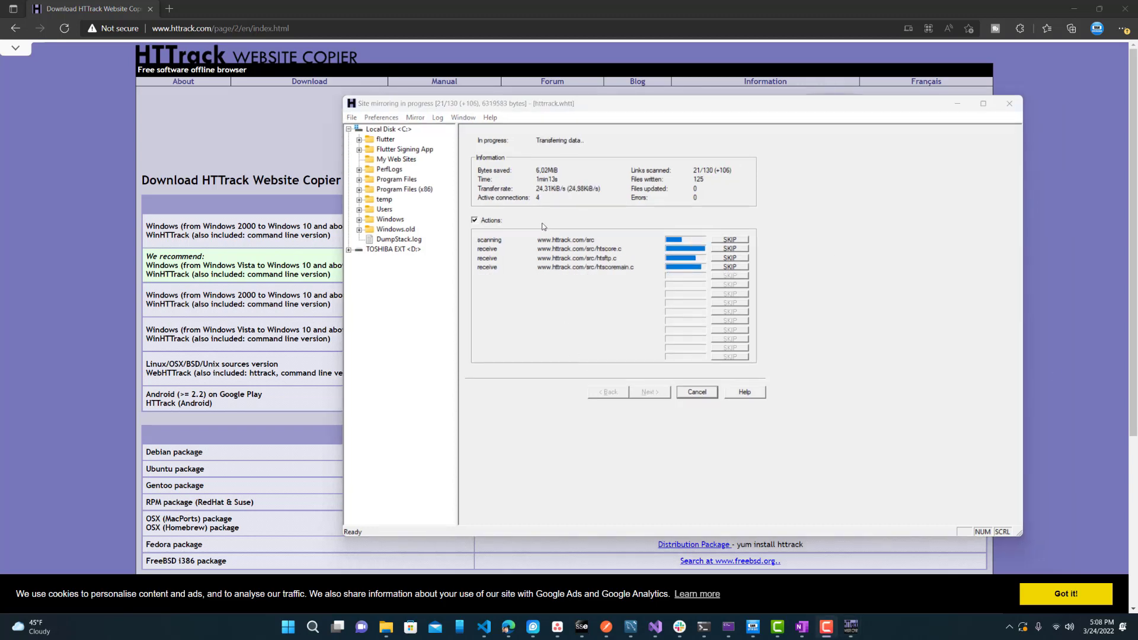
click(699, 393)
click(676, 347)
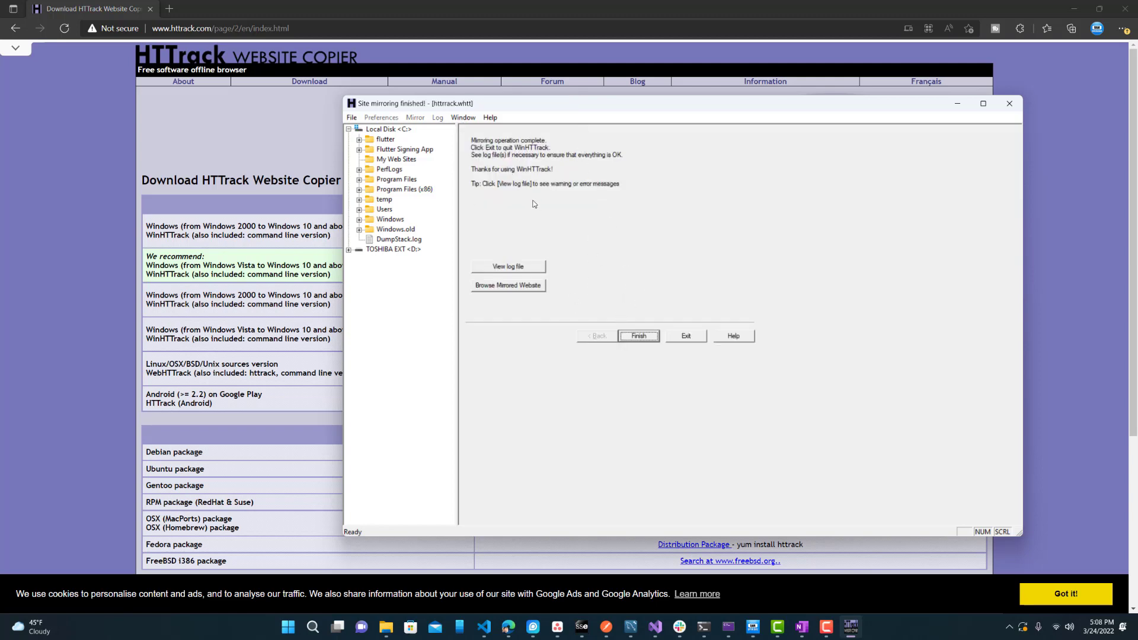
click(640, 334)
Open C:\My Web Sites\index.html from File Explorer in Edge.
drag(717, 110, 682, 113)
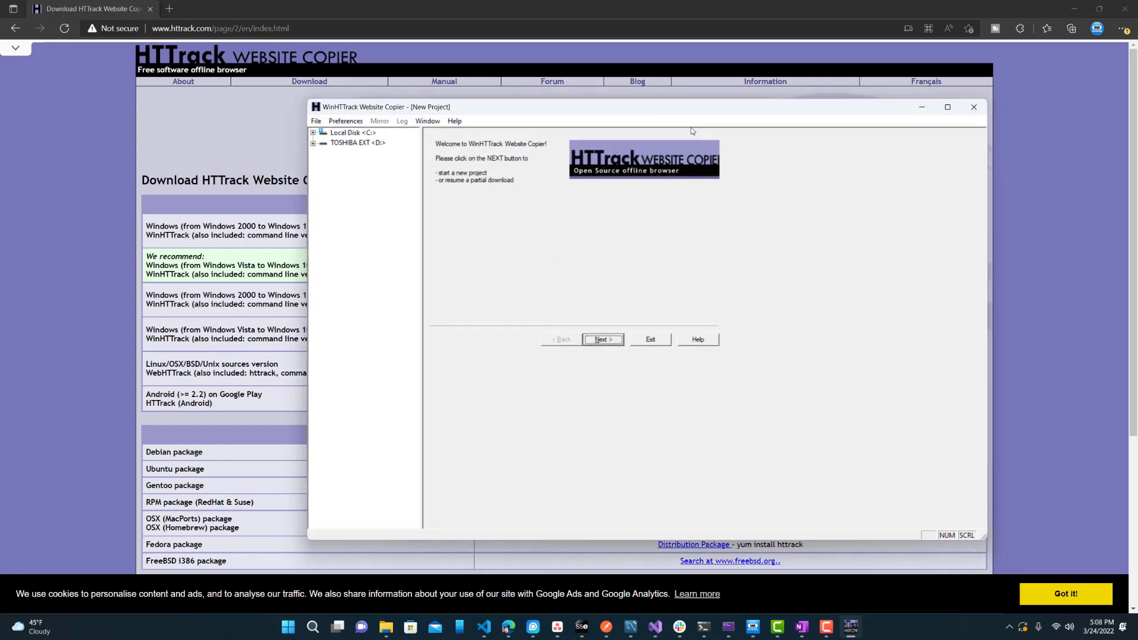
key(super+e)
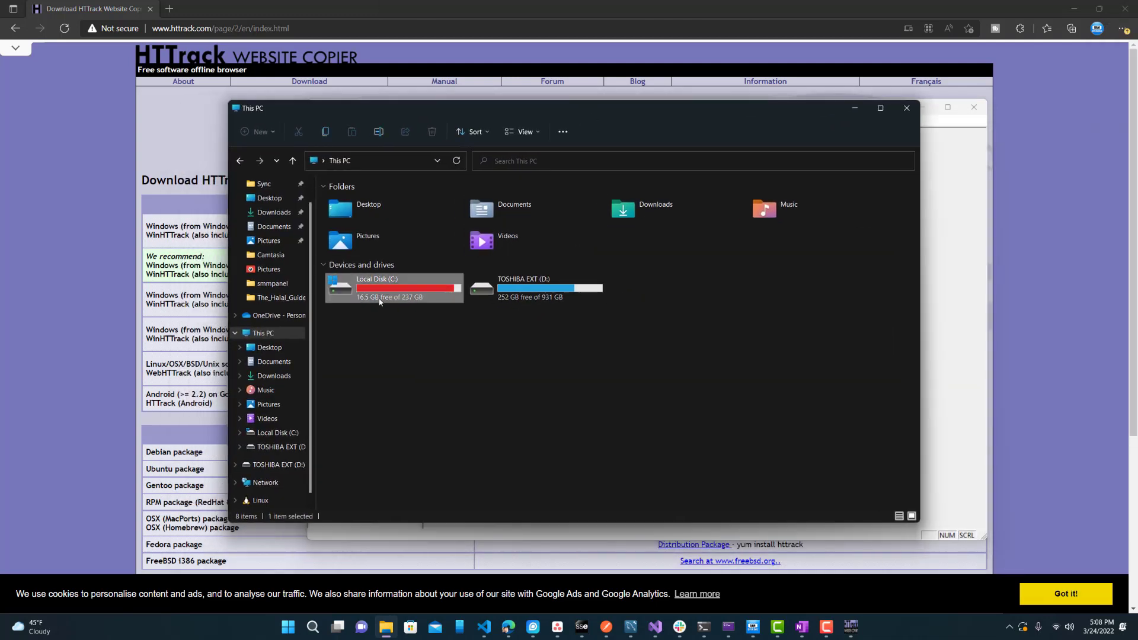
double_click(379, 305)
scroll(391, 251, down, 3)
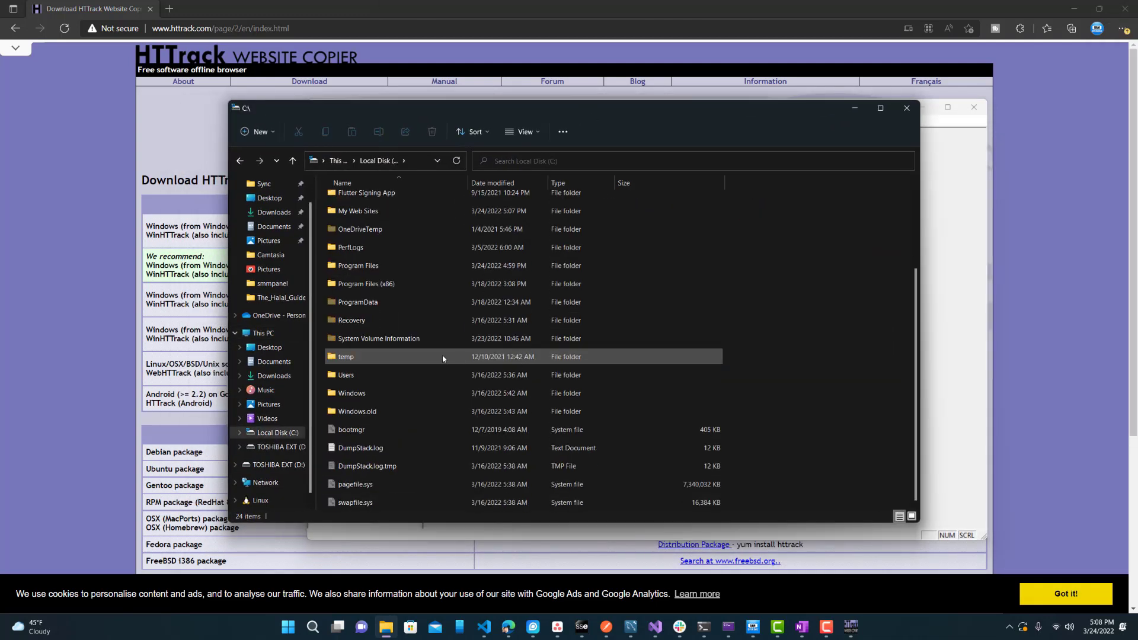
click(389, 211)
scroll(391, 255, up, 1)
double_click(392, 257)
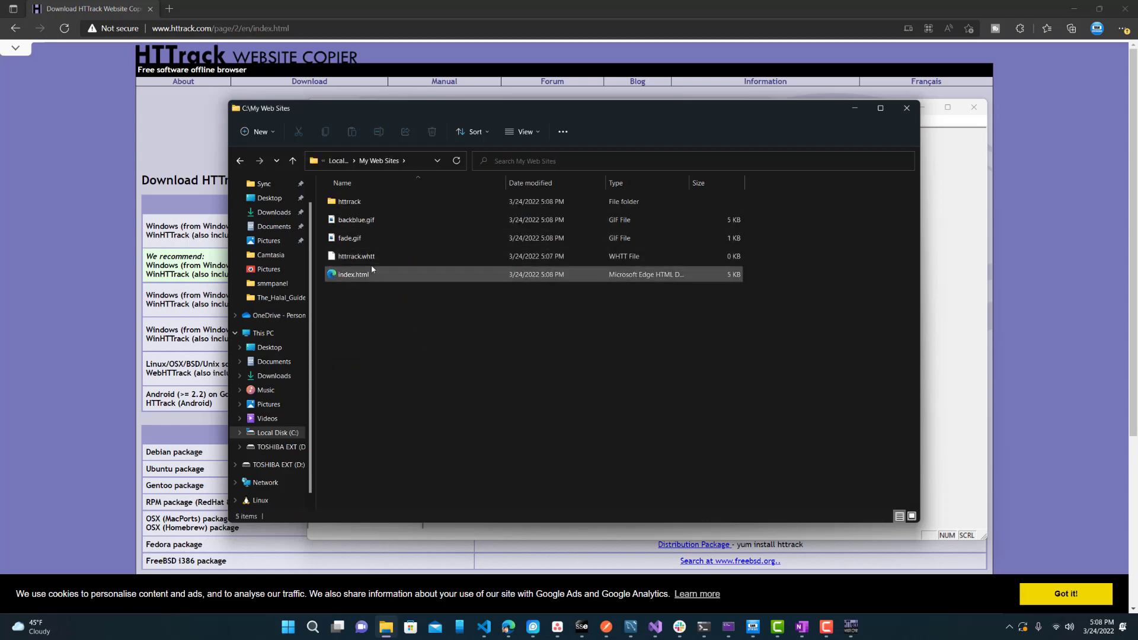
double_click(363, 276)
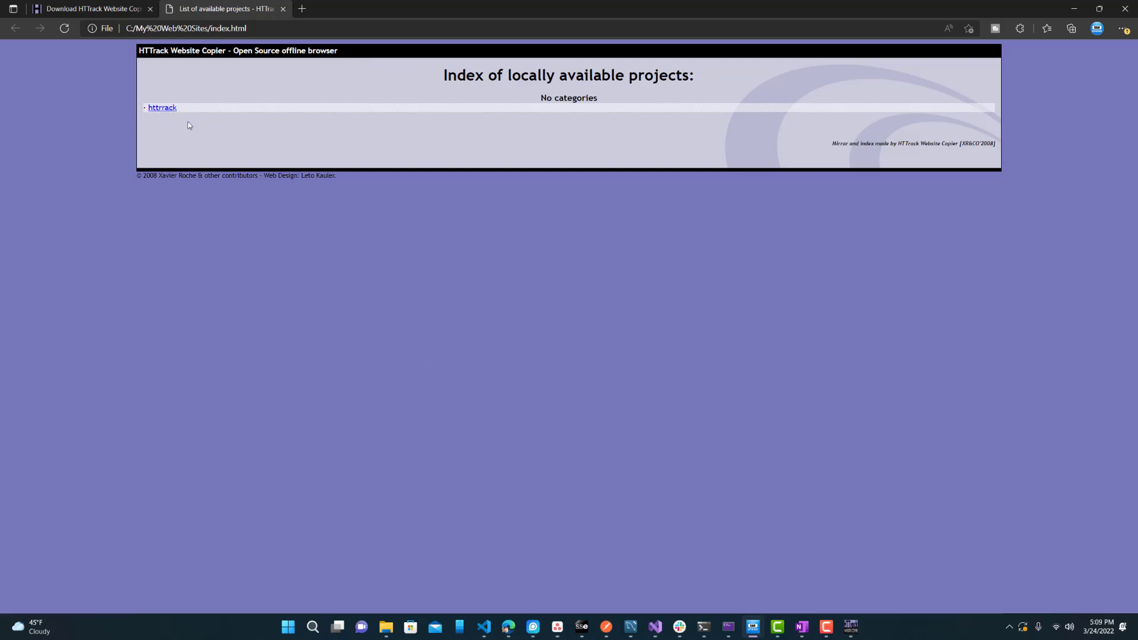
click(170, 112)
click(187, 86)
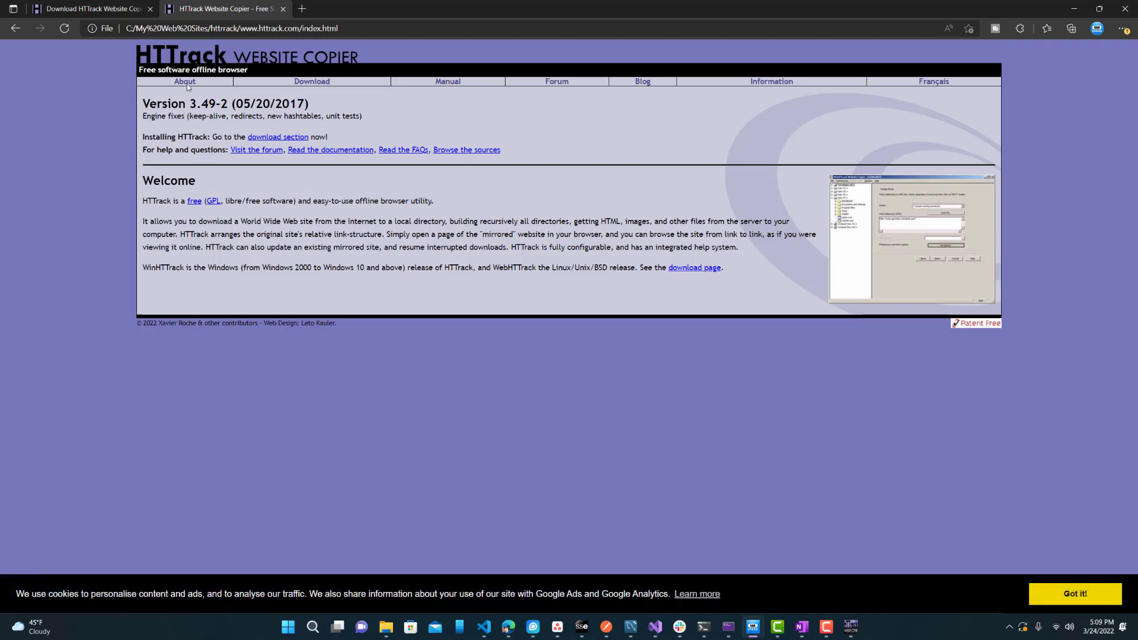
drag(146, 28, 364, 33)
key(ctrl+shift+Tab)
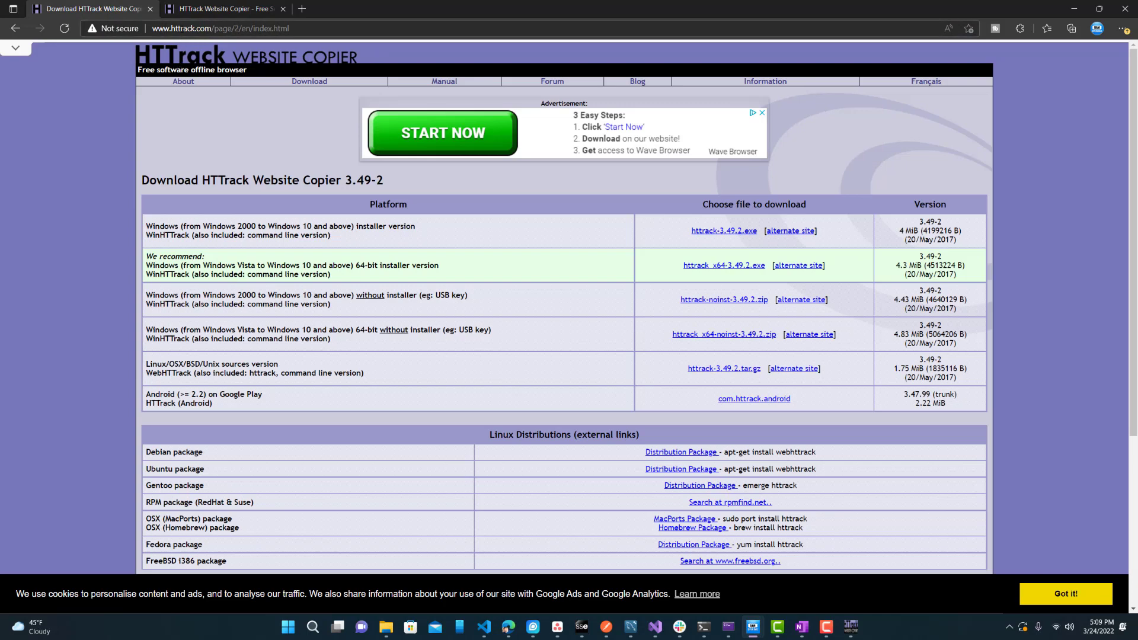
key(ctrl+Tab)
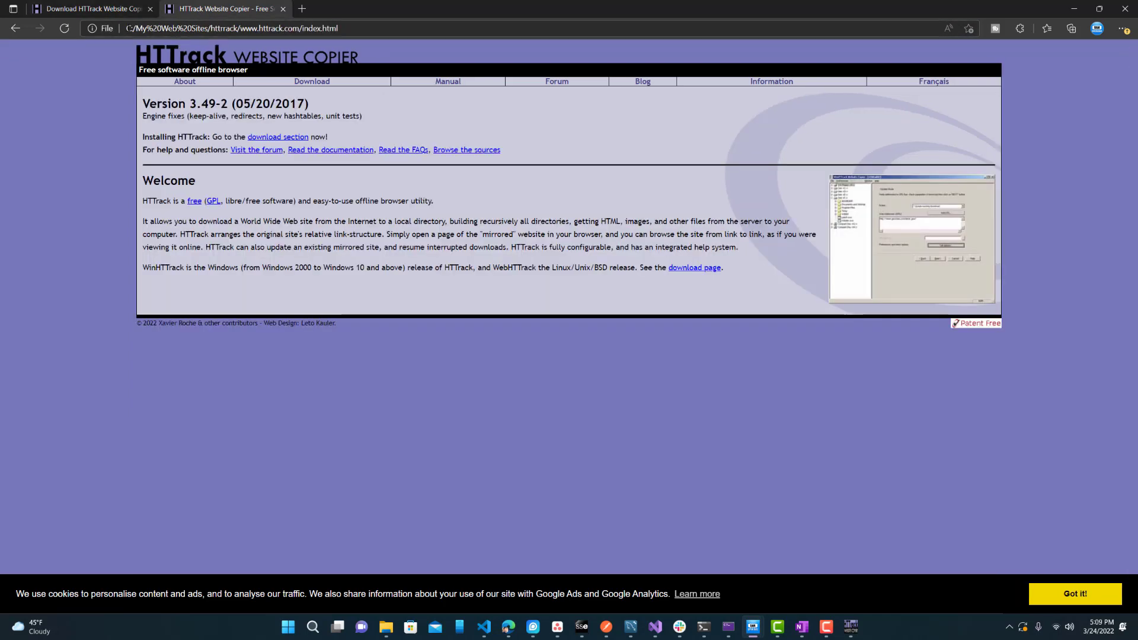
drag(126, 28, 240, 29)
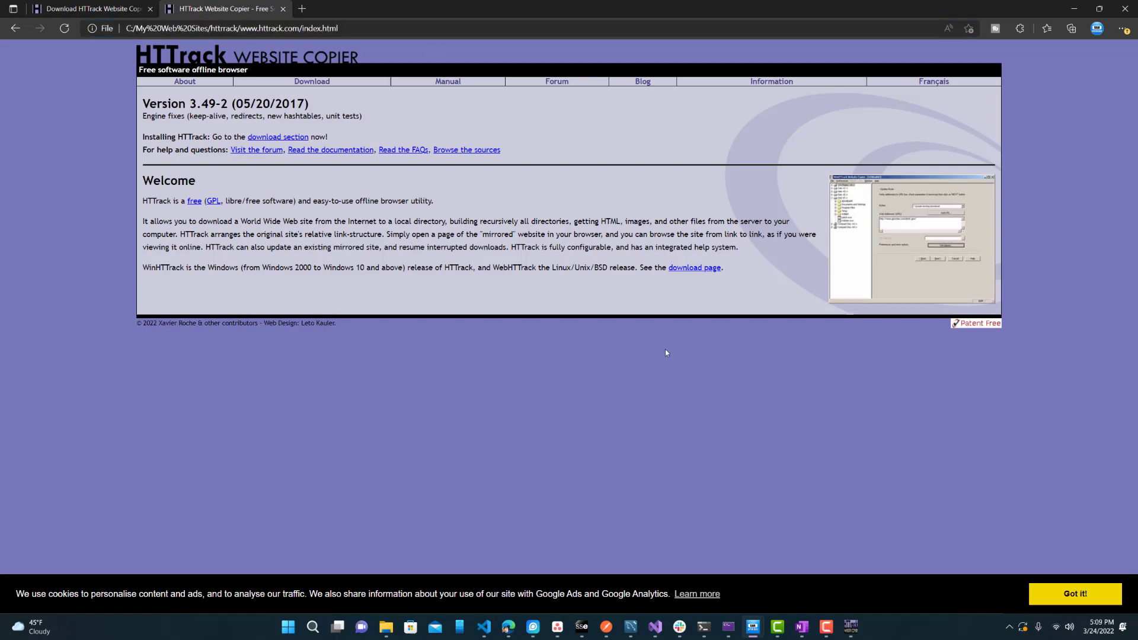
Open C:\My Web Sites\httrack\index.html from File Explorer in Edge.
click(386, 627)
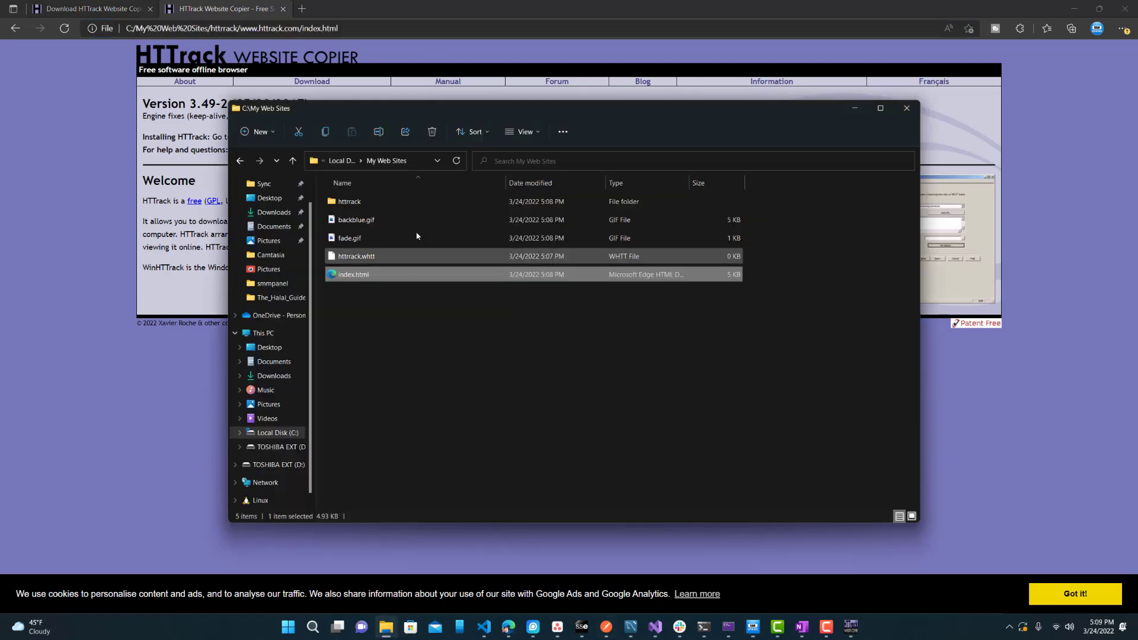
double_click(402, 204)
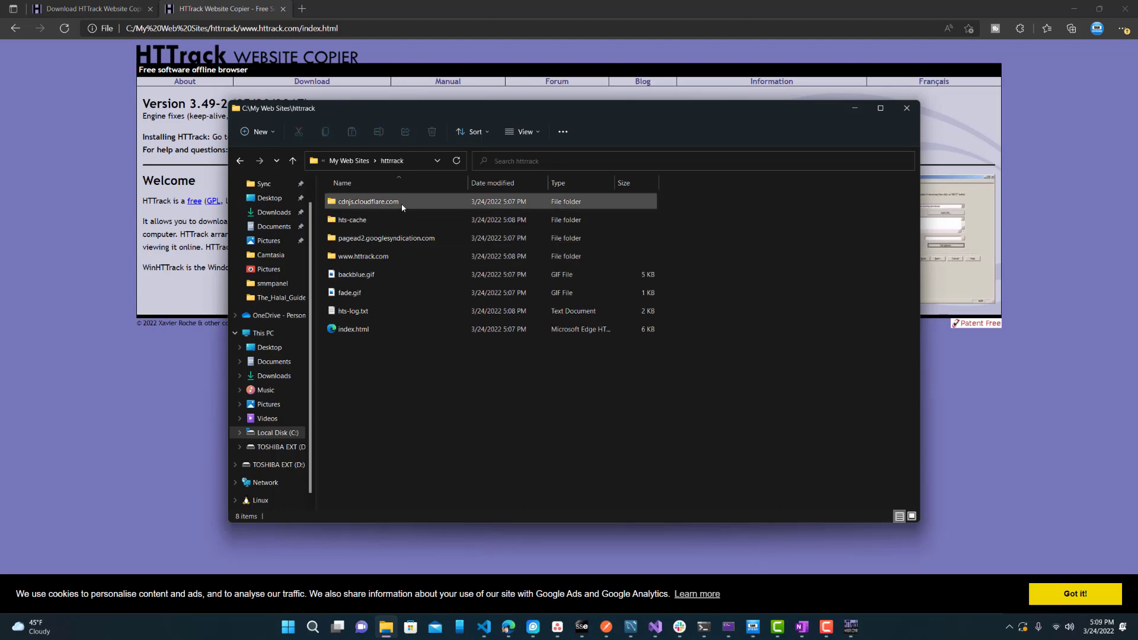
double_click(378, 330)
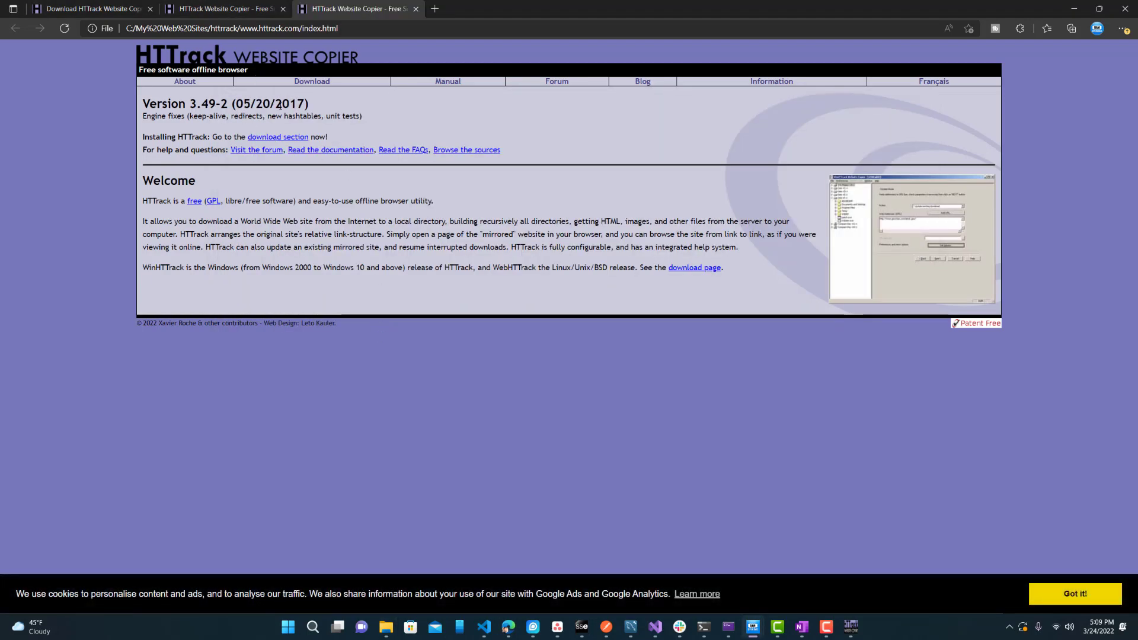
Return the duplicate local tab to the projects index and close it.
click(225, 8)
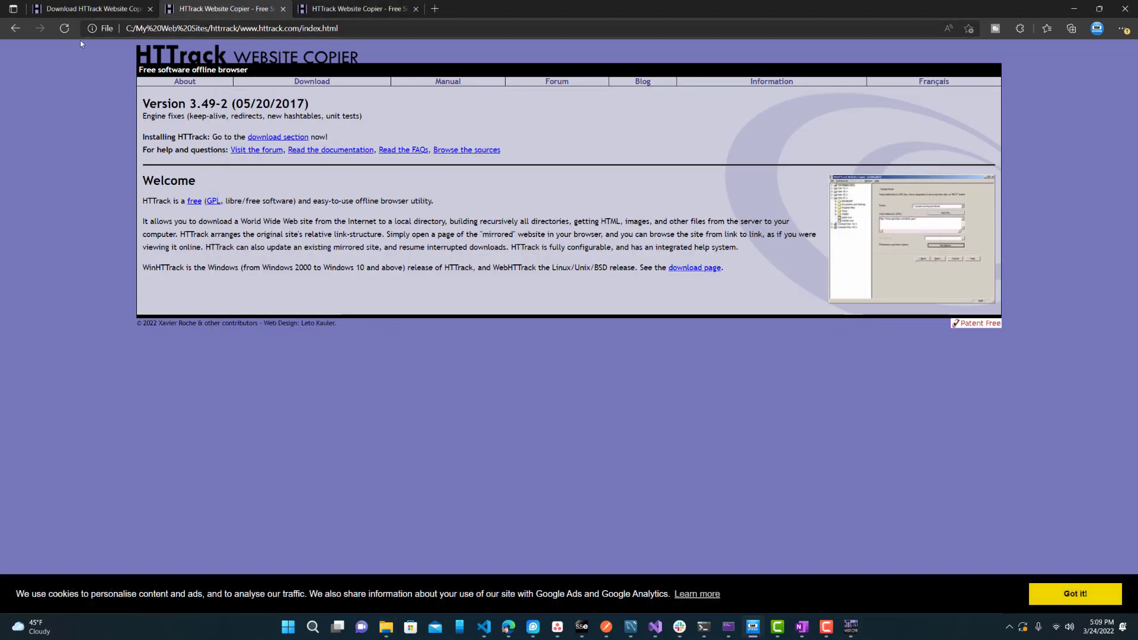
click(15, 28)
click(283, 9)
click(302, 82)
scroll(594, 453, down, 7)
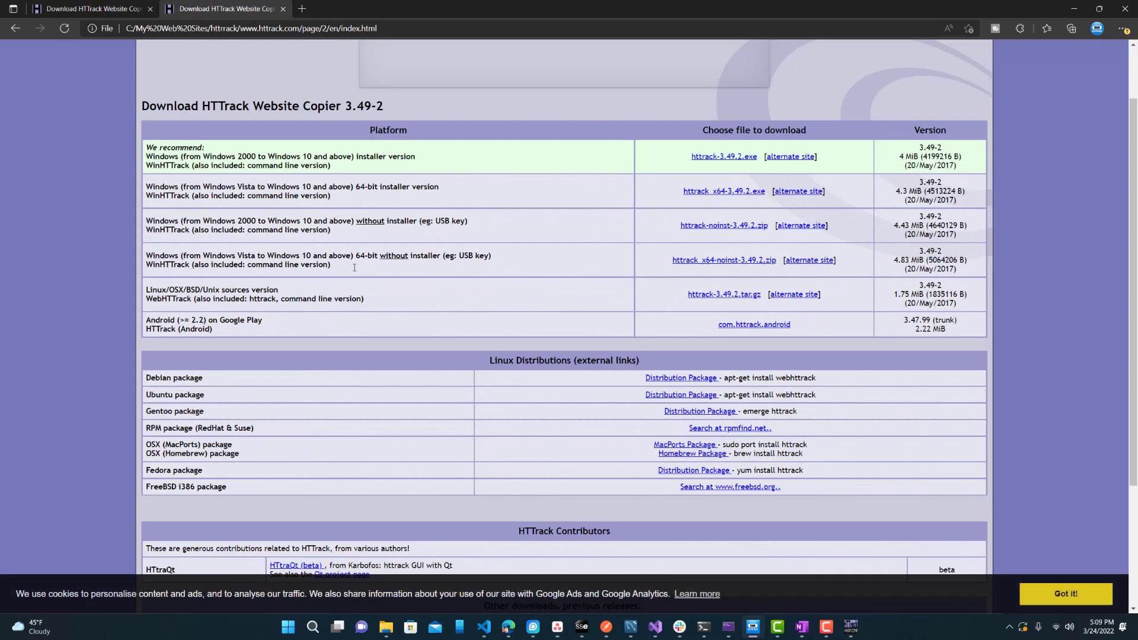
scroll(669, 306, up, 4)
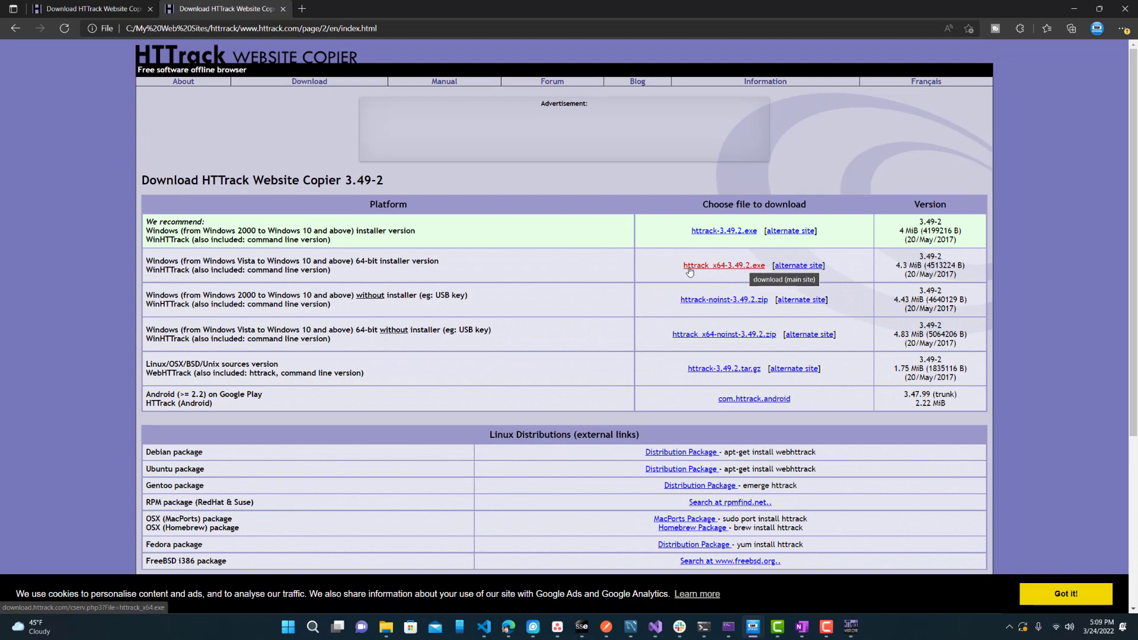
drag(682, 266, 754, 264)
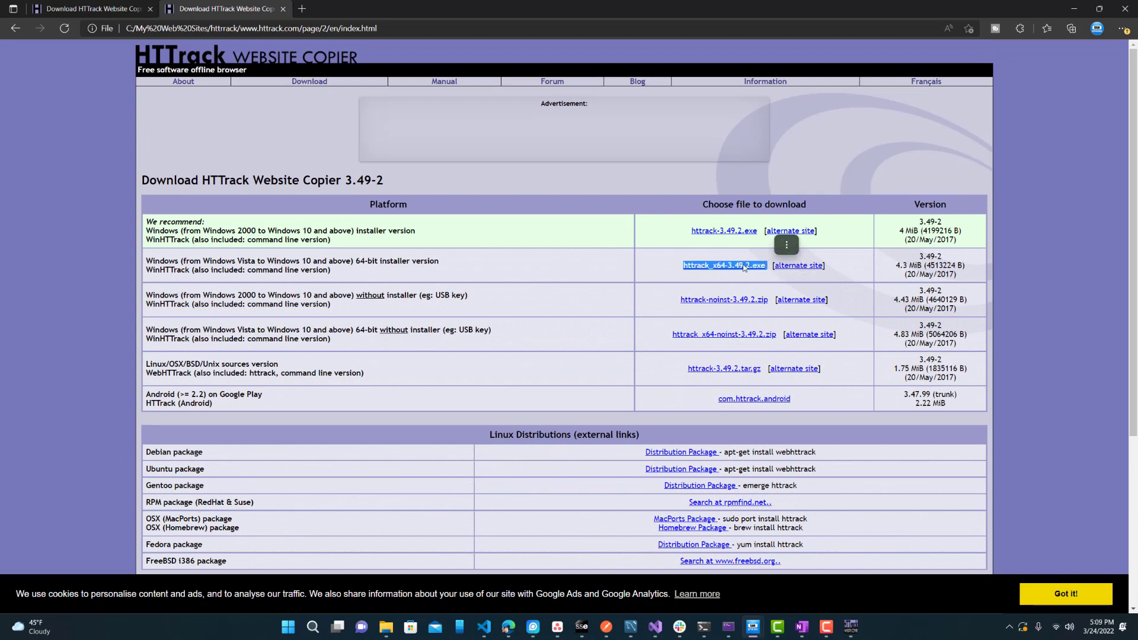
click(700, 277)
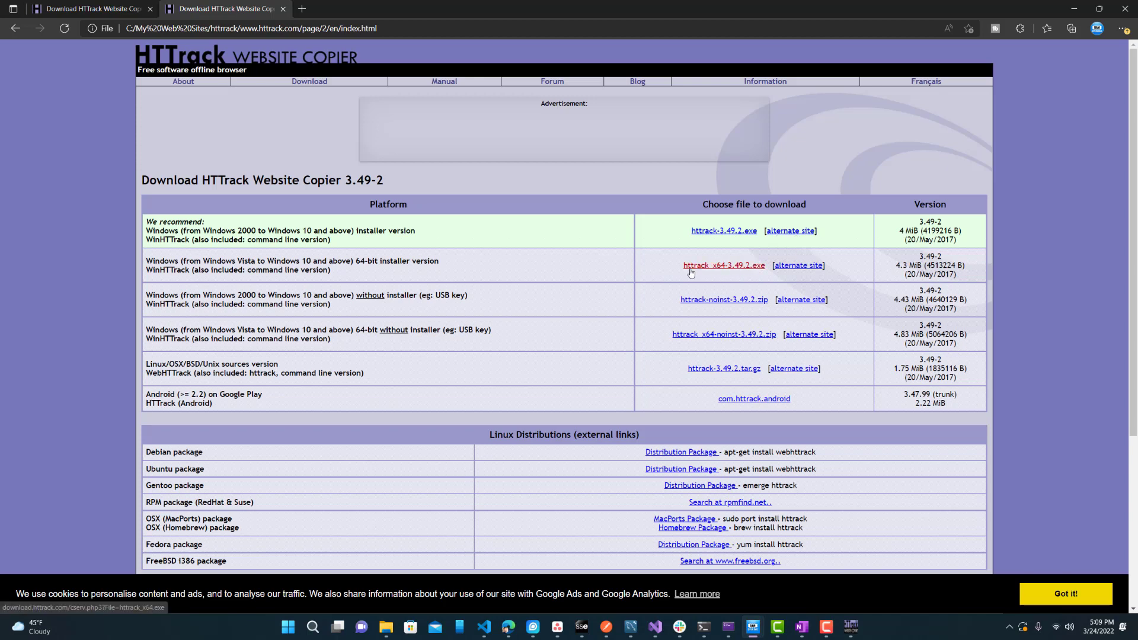
drag(682, 267, 763, 269)
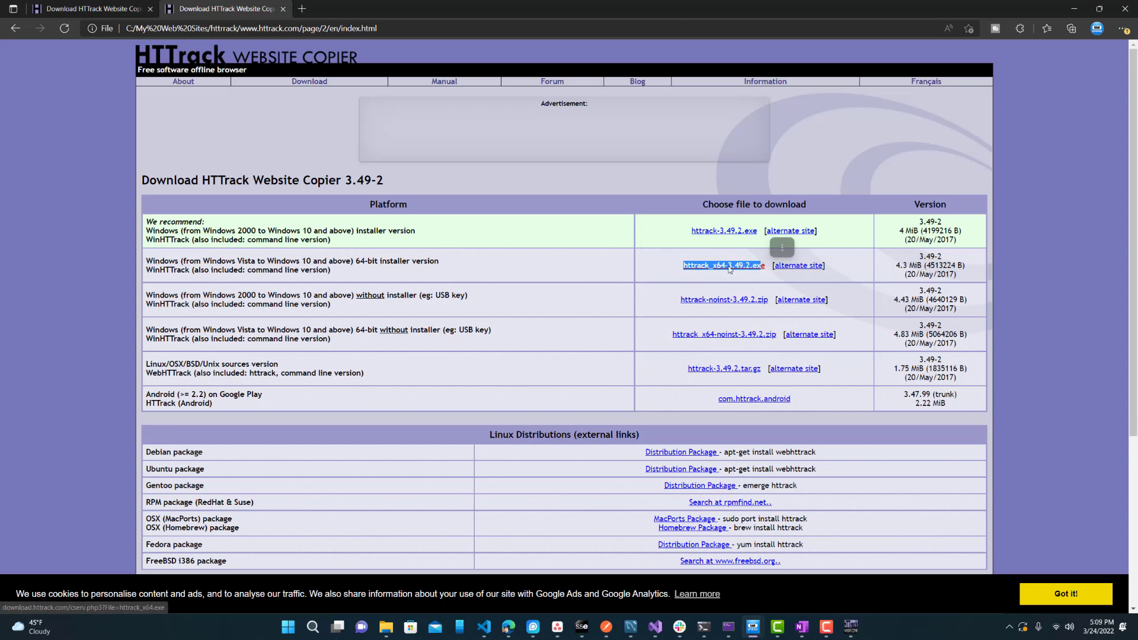
click(671, 272)
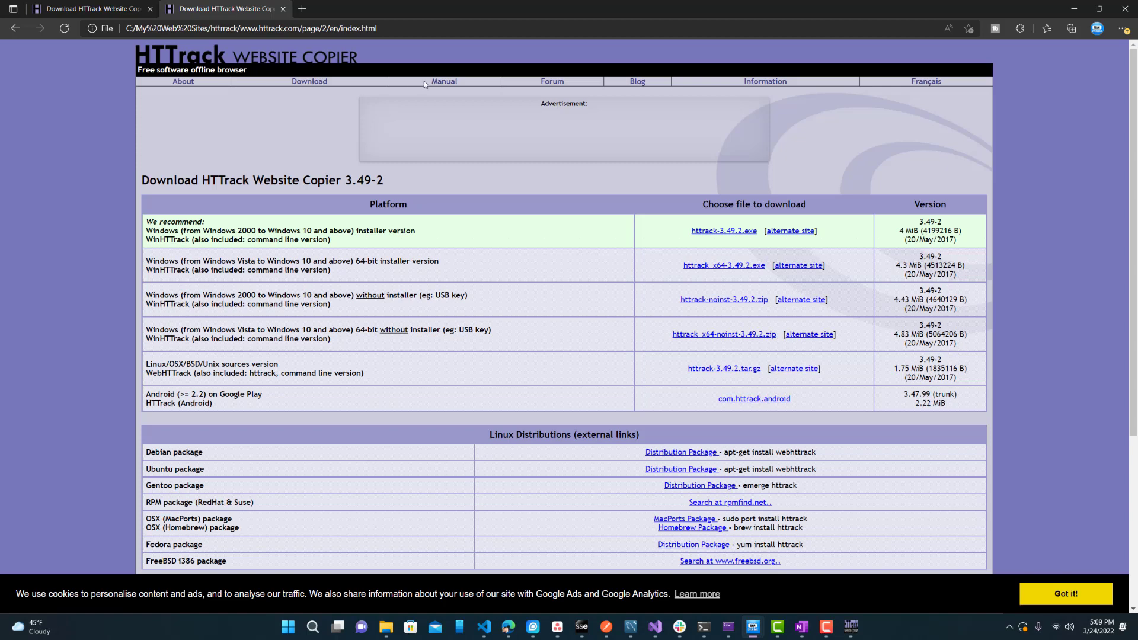
Browse the mirrored Manual, WinHTTrack GUI documentation and step-by-step quick start guide.
click(439, 83)
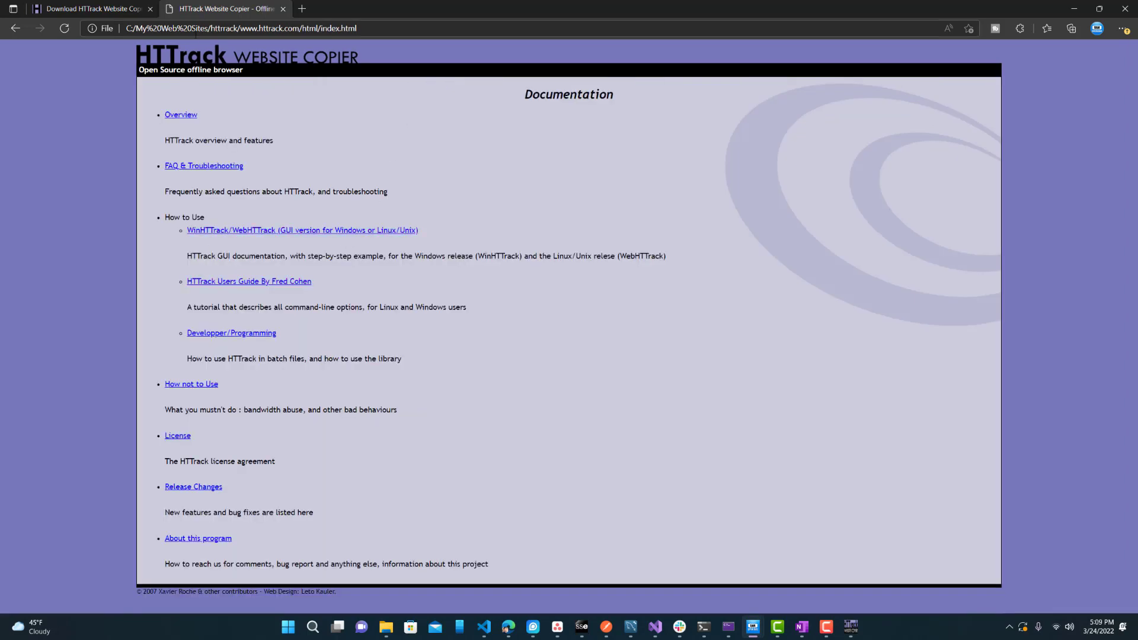
drag(191, 28, 385, 30)
click(350, 121)
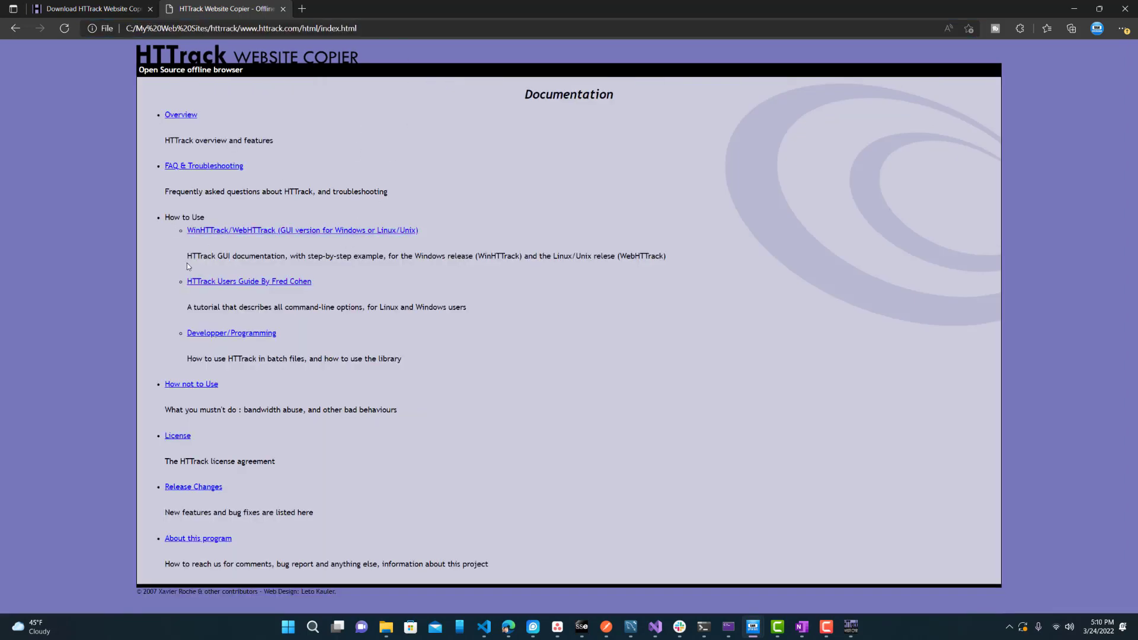
click(243, 232)
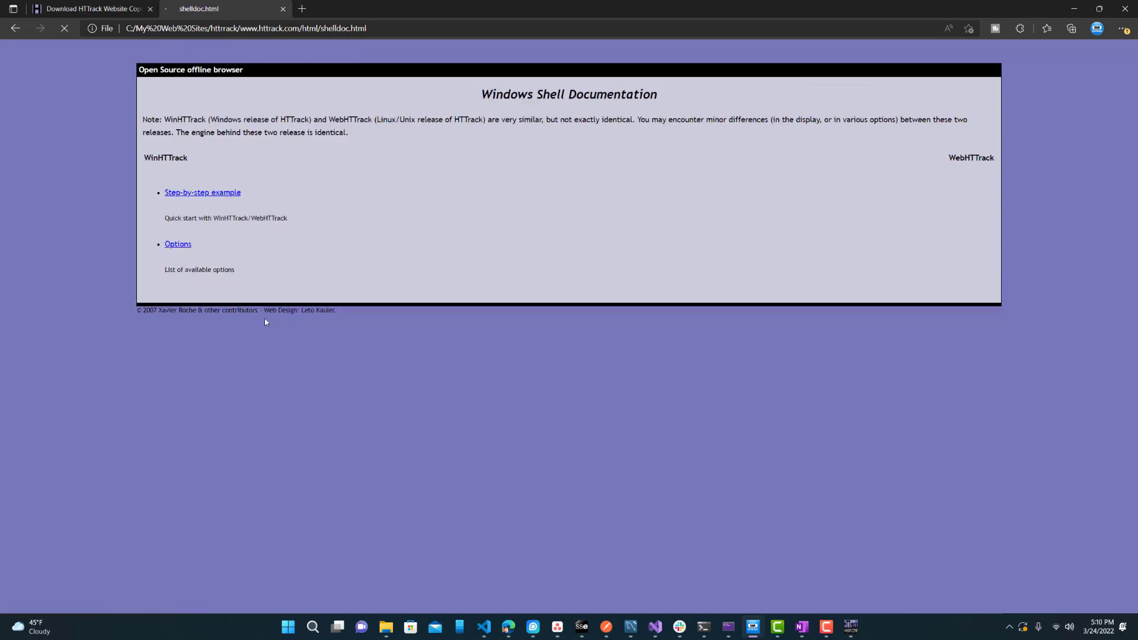
click(204, 330)
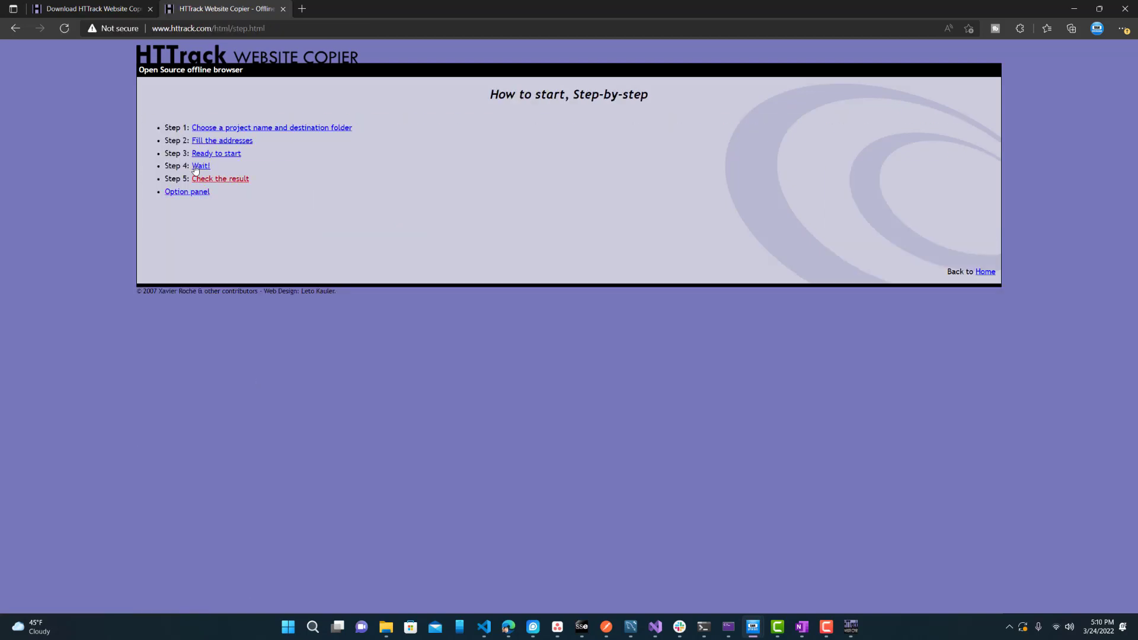
click(16, 28)
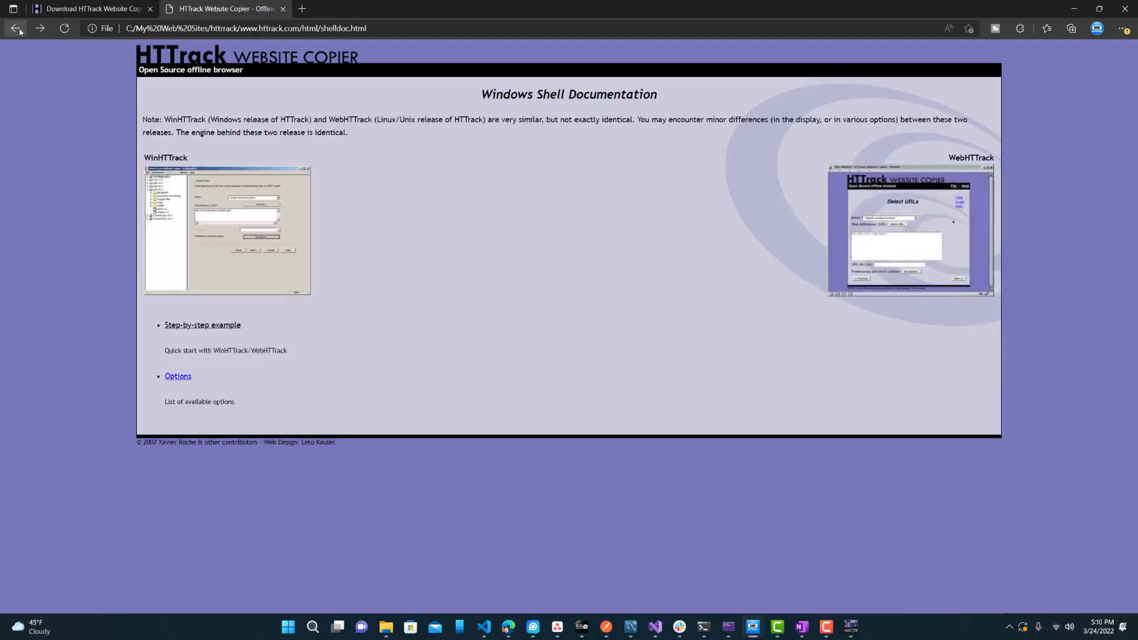
click(16, 28)
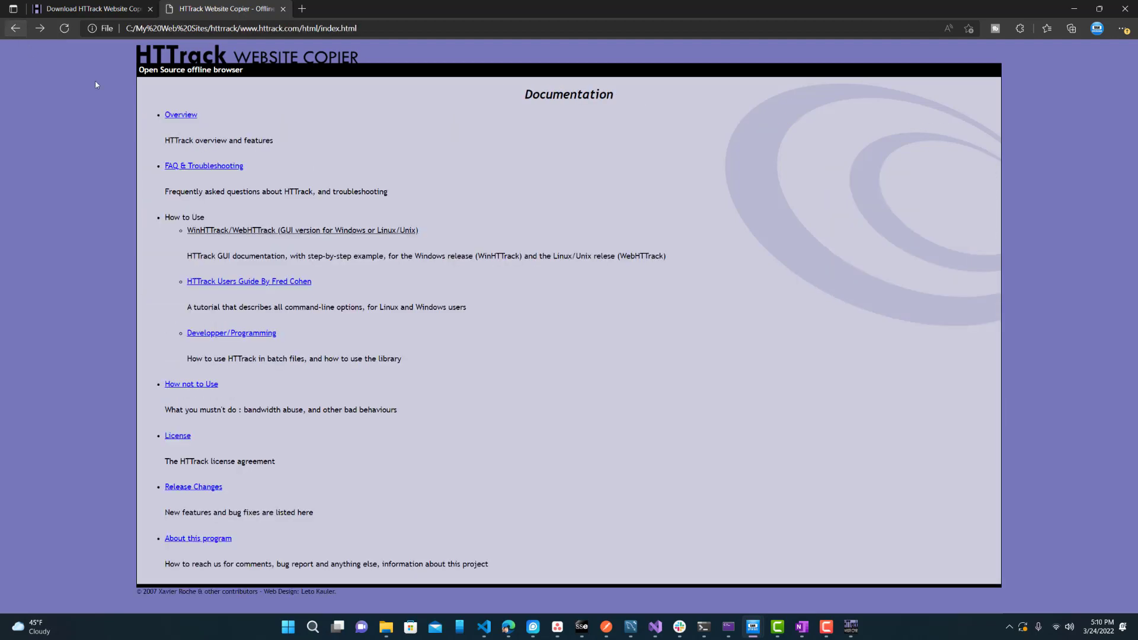
View the mirrored How not to Use page, go back, then open the Contact page.
click(175, 389)
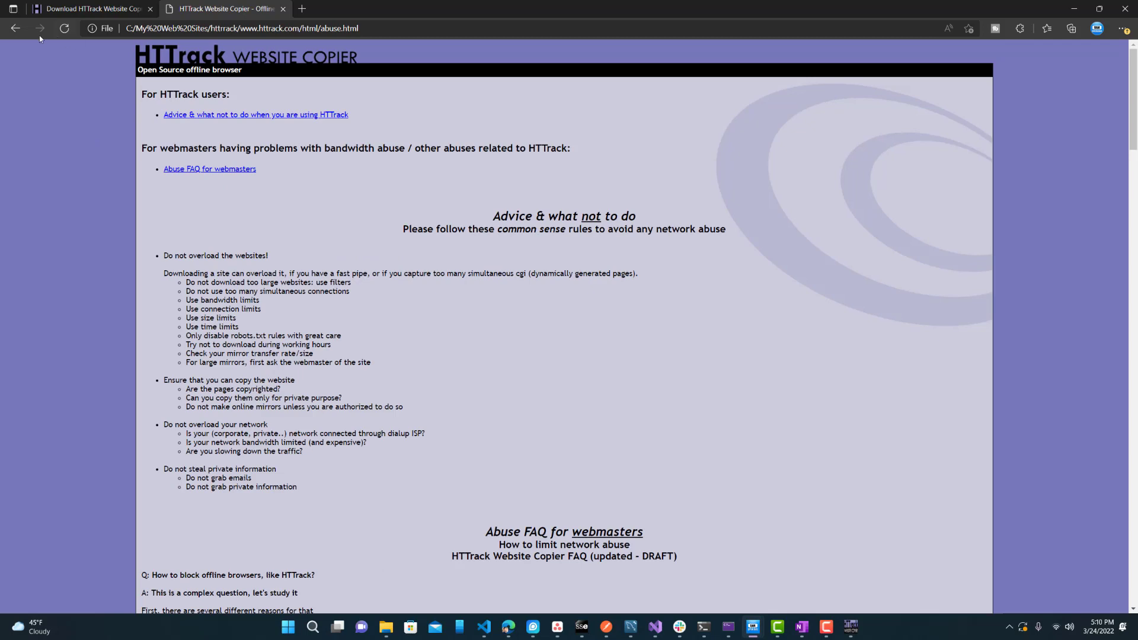
click(16, 29)
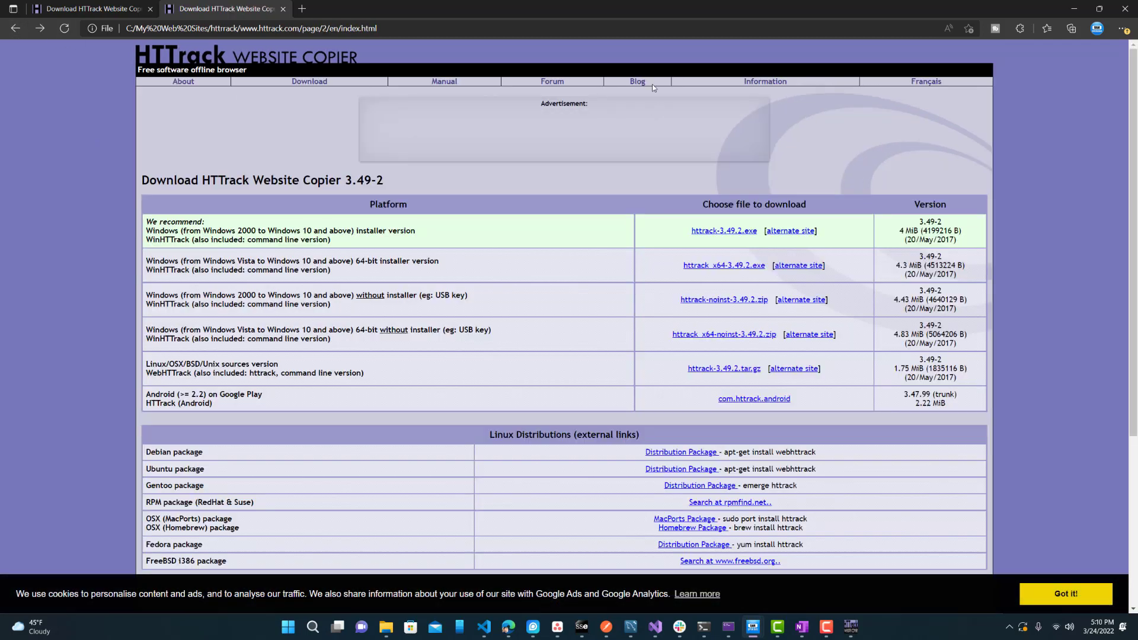
click(765, 81)
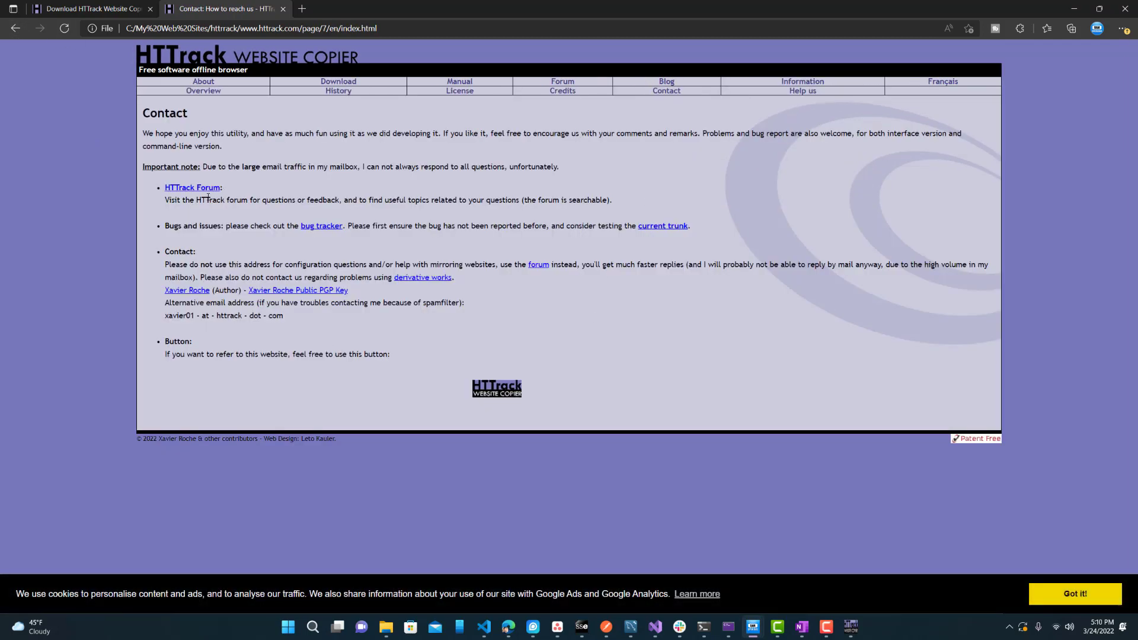
Open the HTTrack blog in a new tab and read 'A Story of Realloc (and Laziness)' and 'So, I Made a Hashtable'.
click(667, 82)
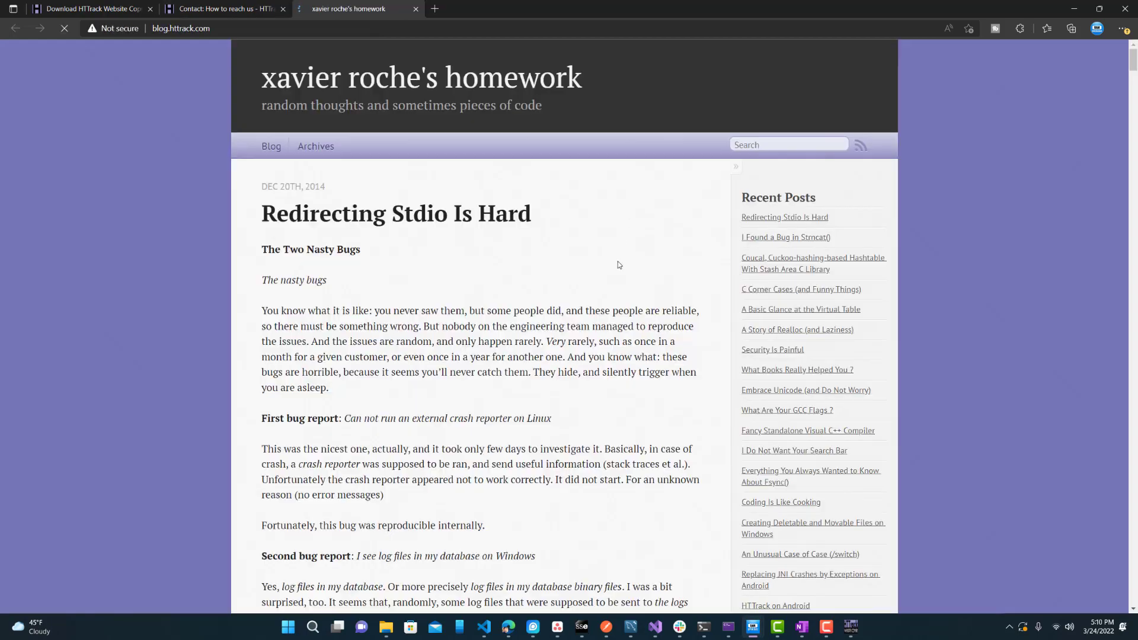
scroll(482, 337, down, 14)
scroll(592, 299, up, 9)
scroll(594, 299, up, 4)
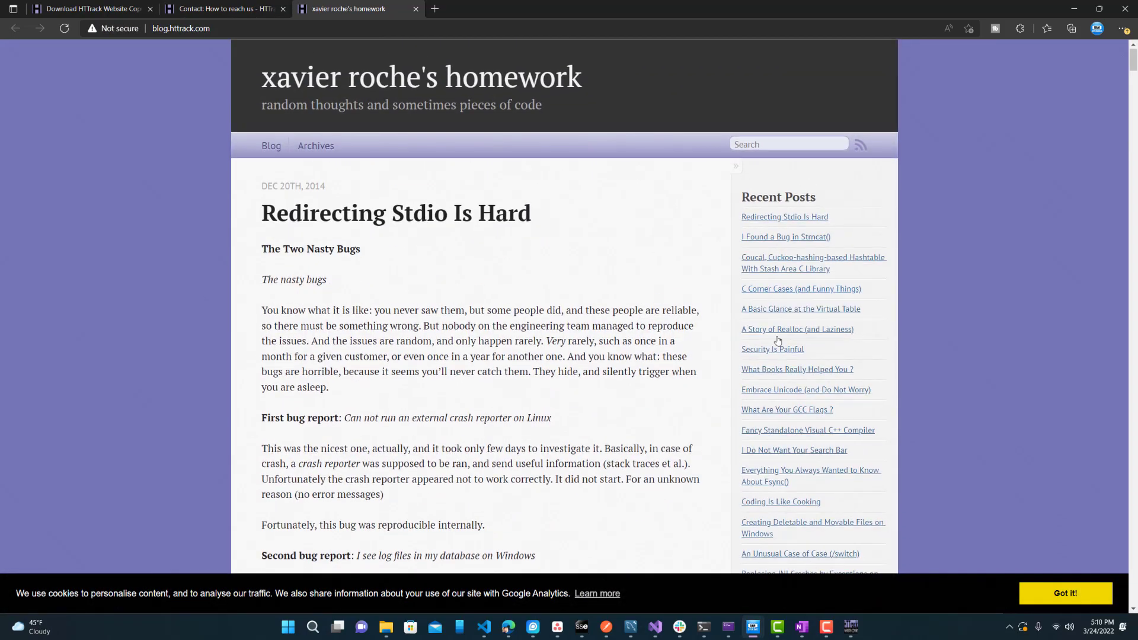
click(774, 331)
scroll(593, 361, down, 9)
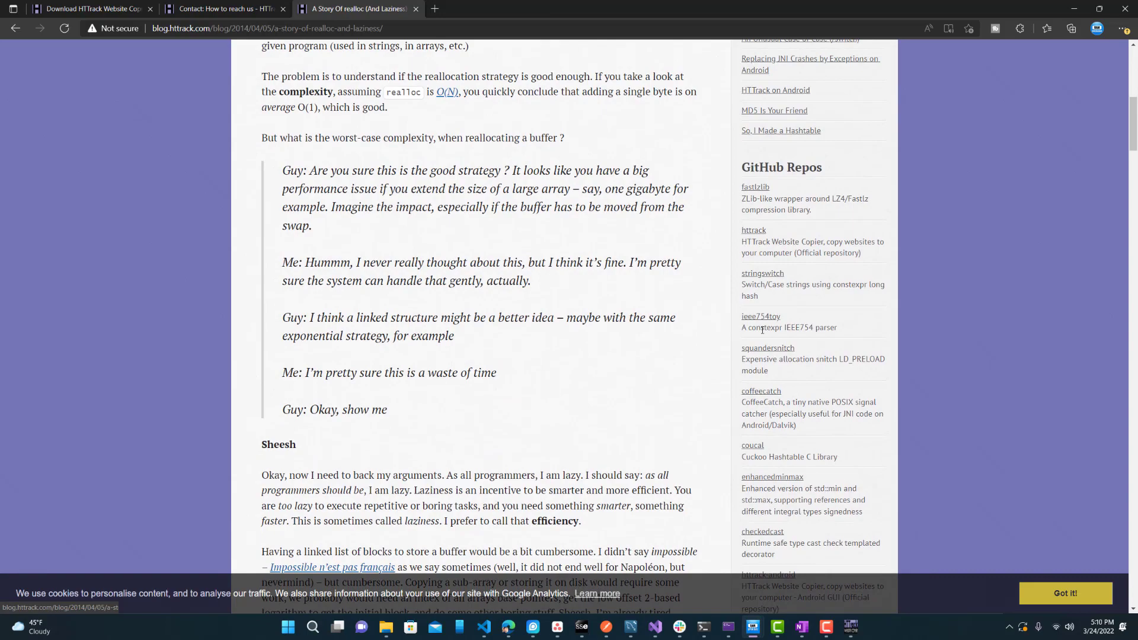
scroll(774, 217, up, 2)
click(773, 217)
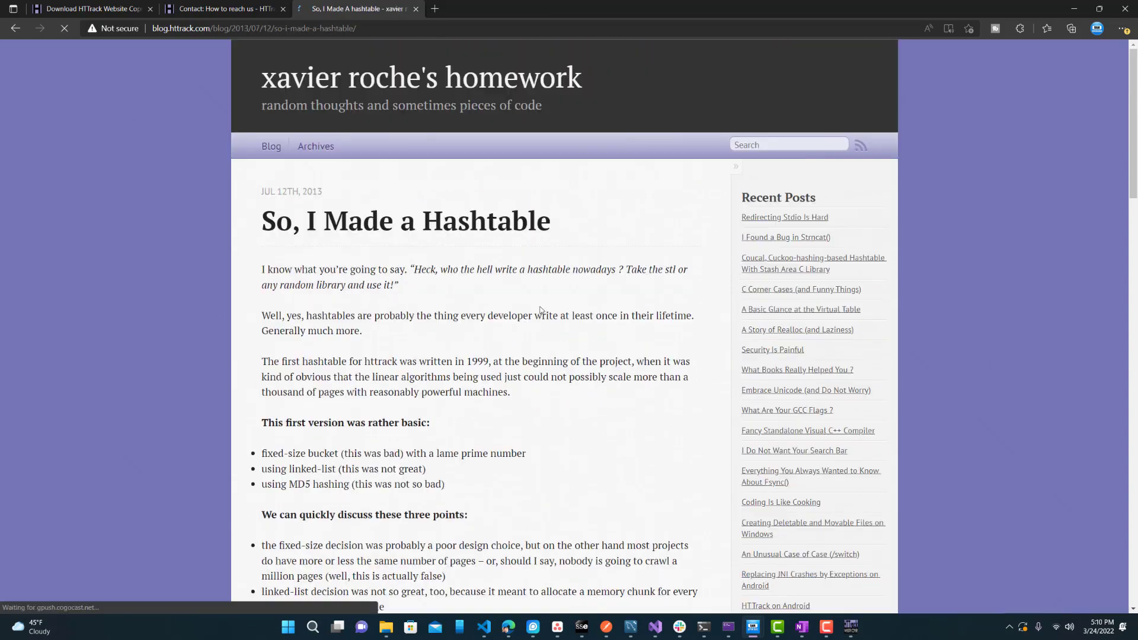
scroll(481, 394, down, 15)
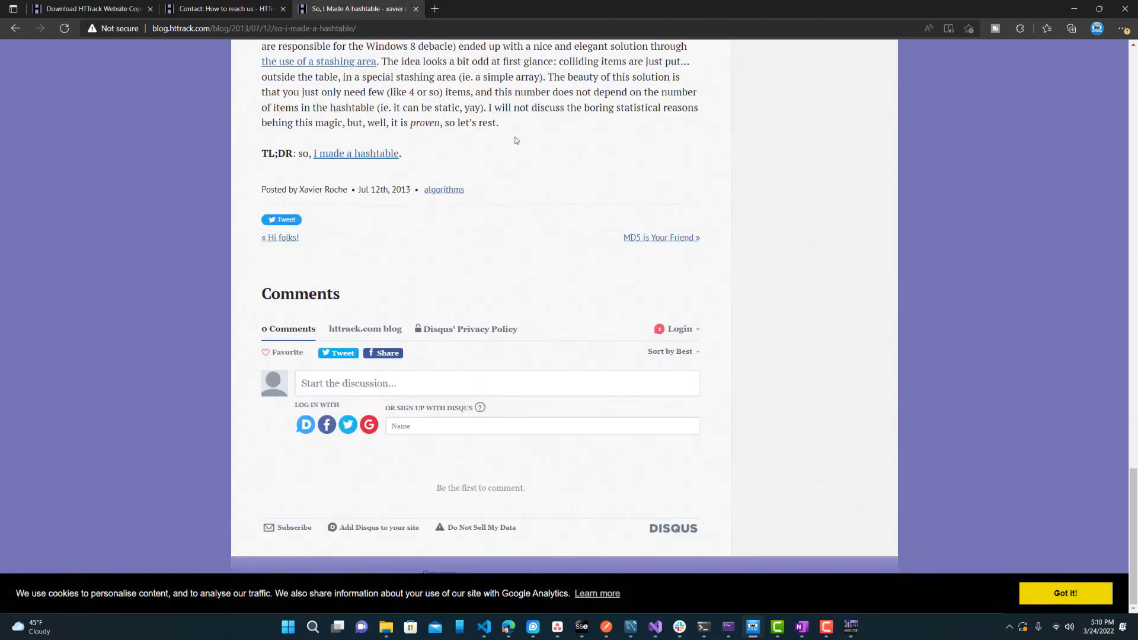
scroll(499, 184, up, 15)
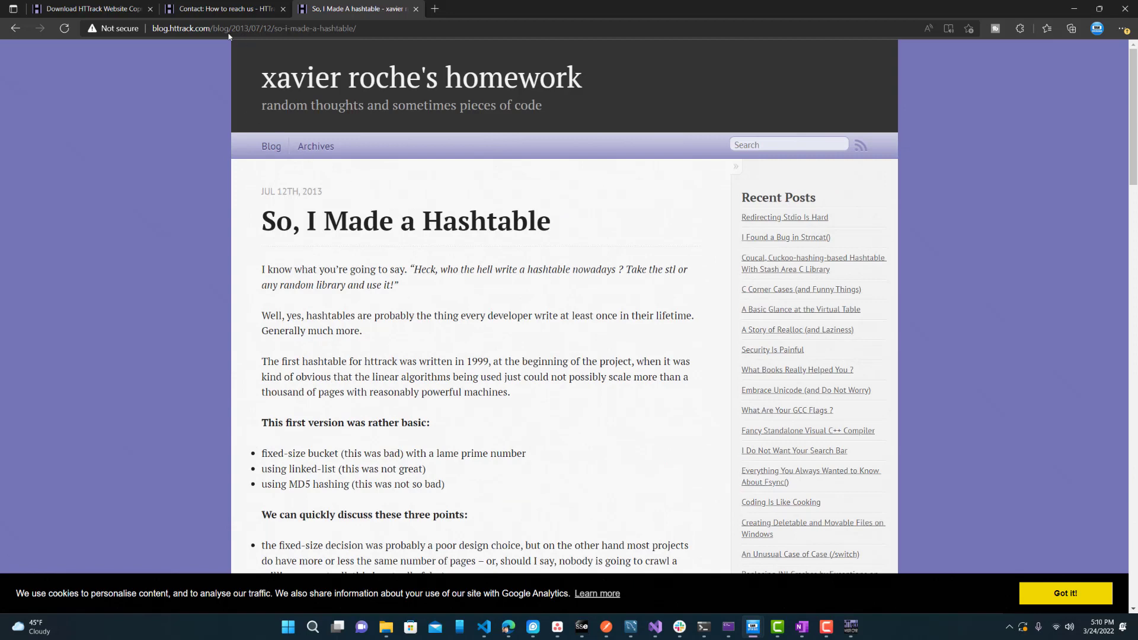
Return the blog to its front page, close the blog tab, and open the mirror's Overview page.
drag(156, 28, 319, 30)
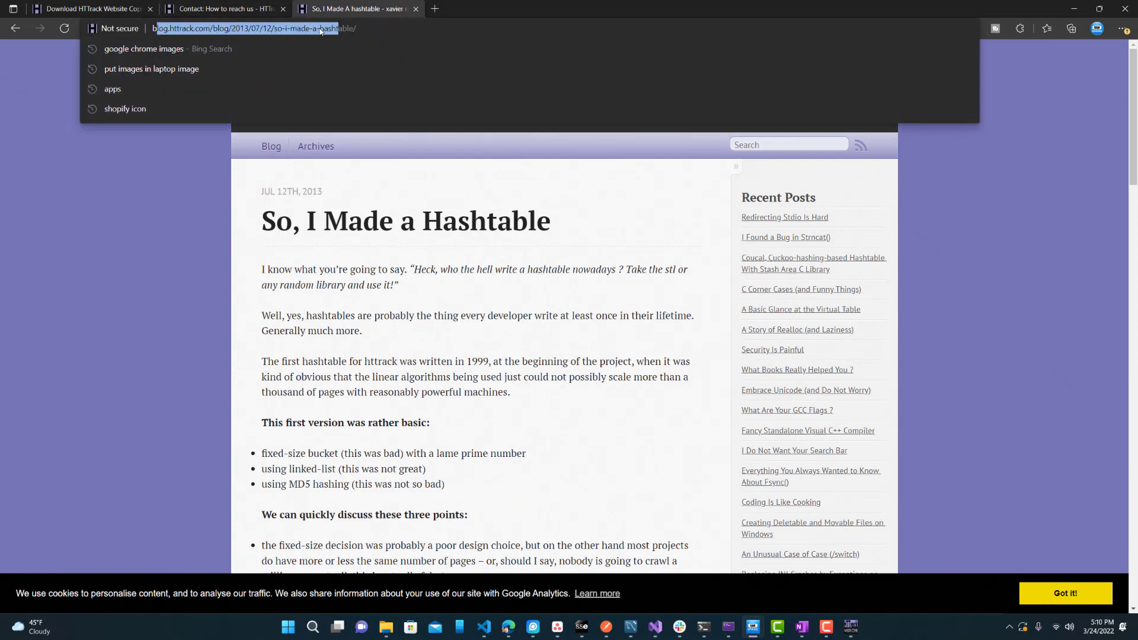
key(Escape)
key(ctrl+shift+Tab)
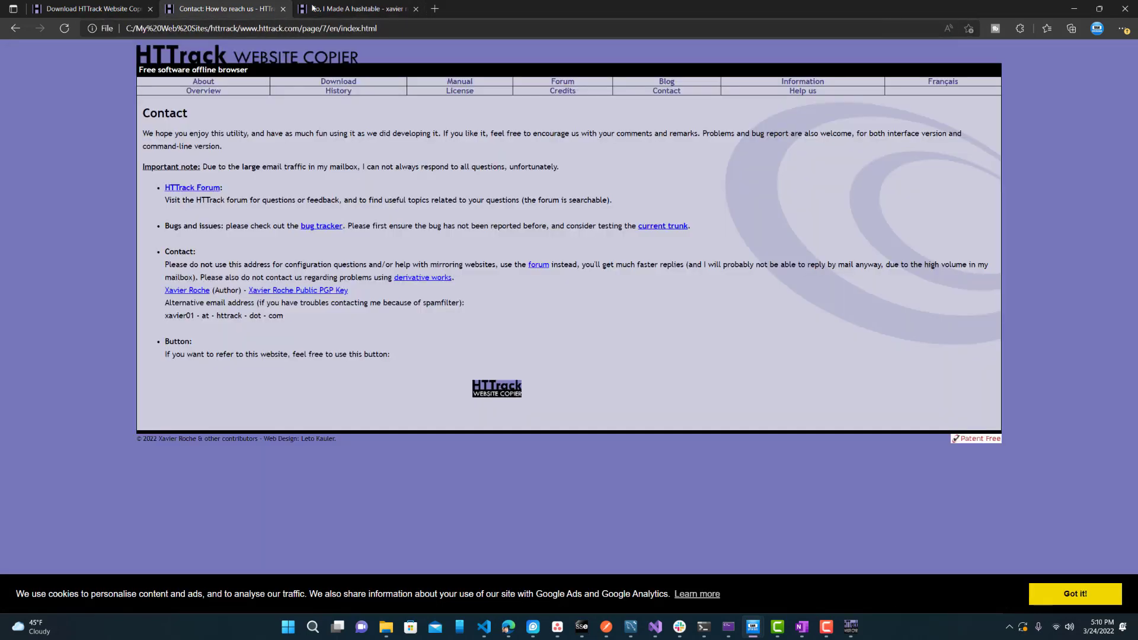
click(312, 8)
click(15, 28)
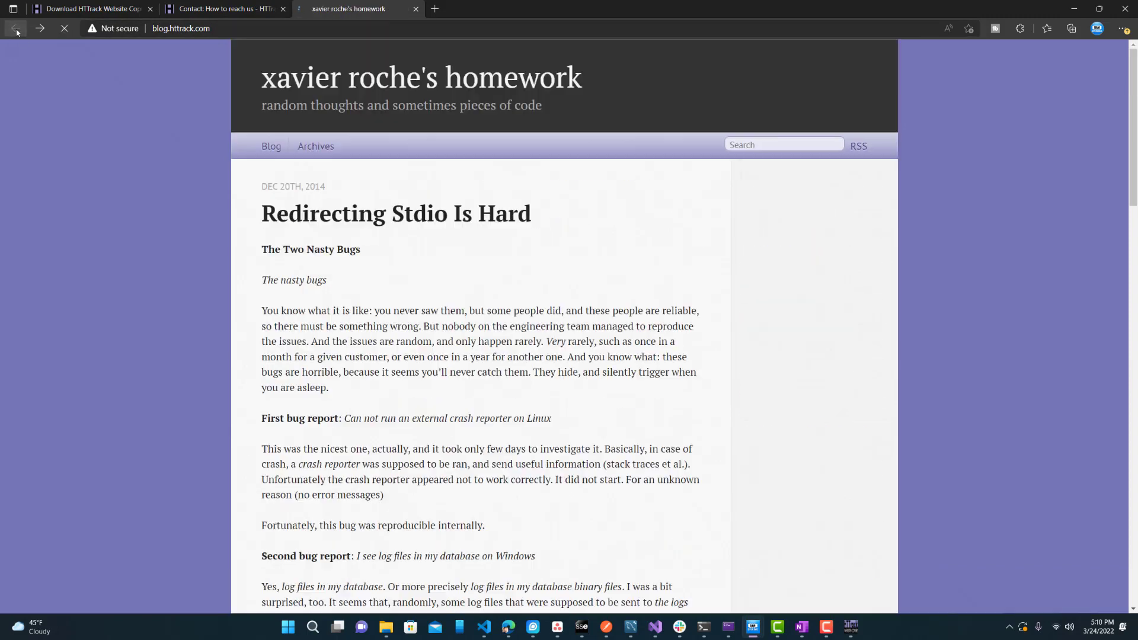
click(415, 9)
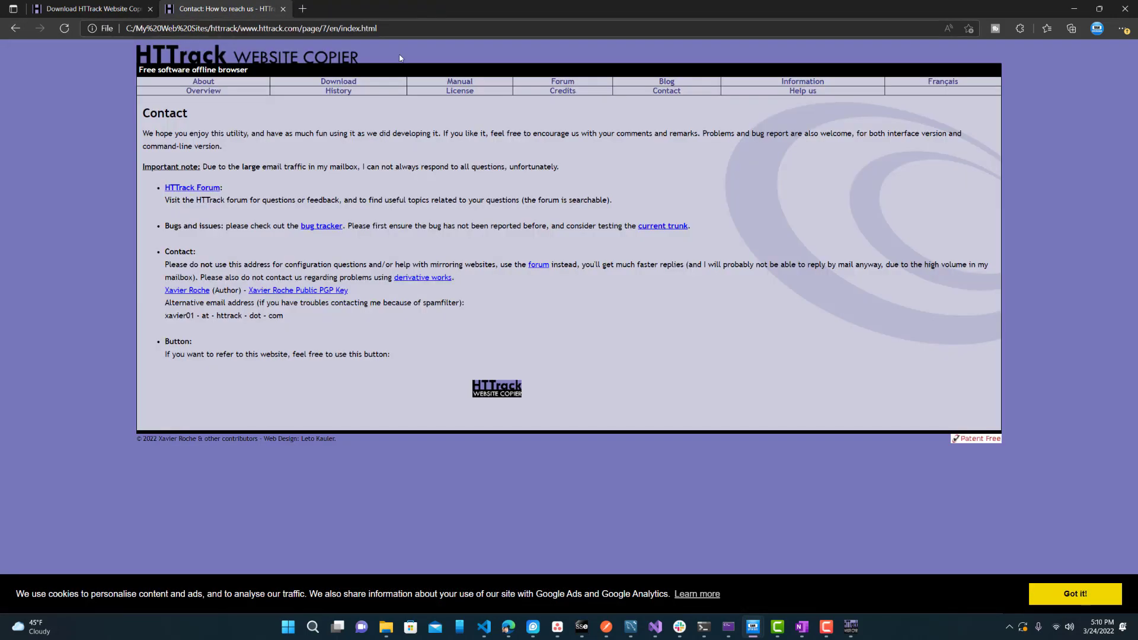
click(203, 90)
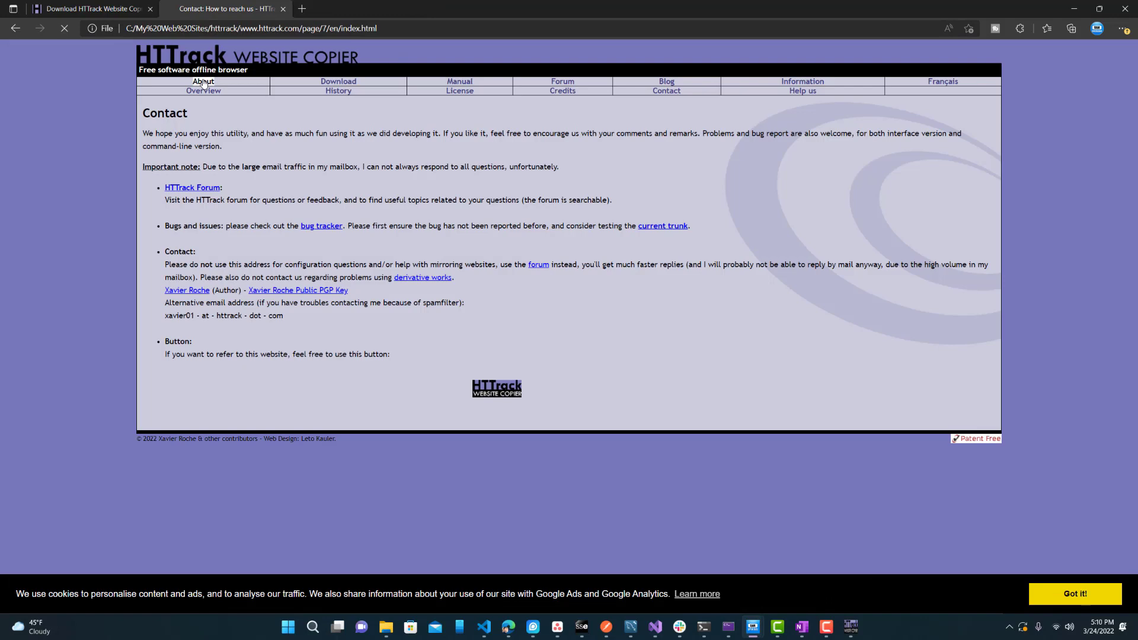
Close the blog tab and view the mirror's Manual and 'About this program' pages.
click(638, 83)
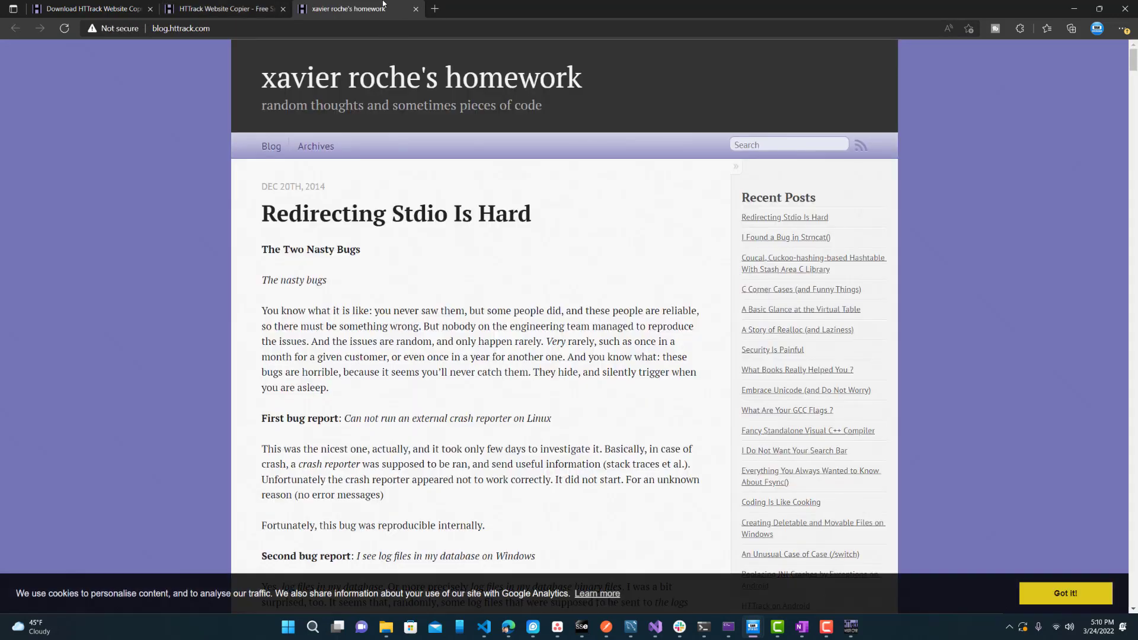
click(416, 9)
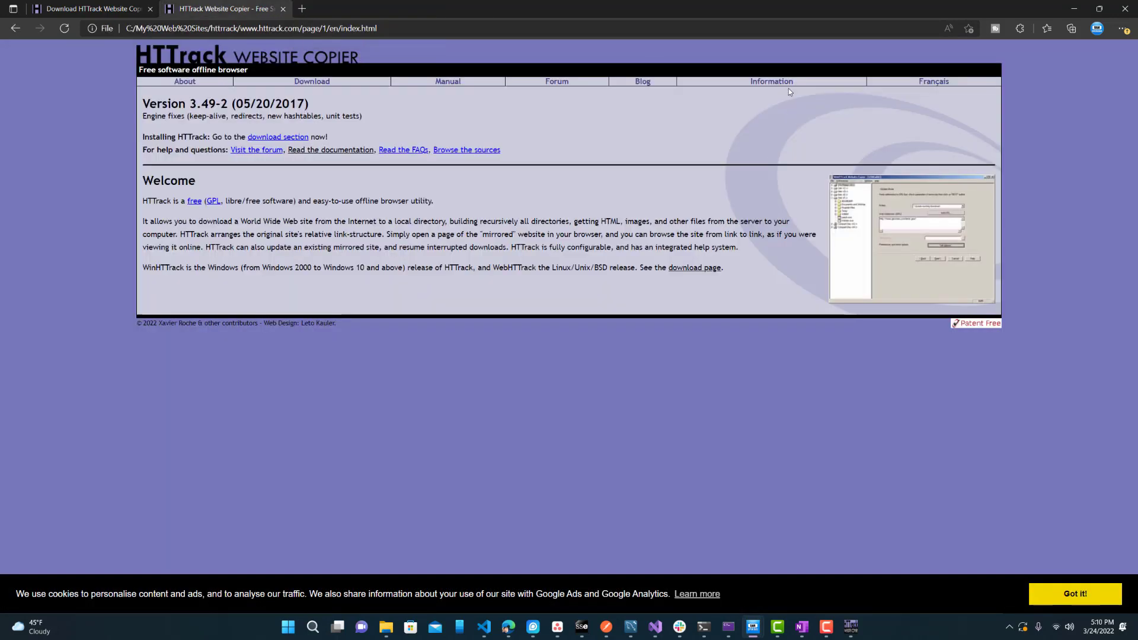
click(444, 87)
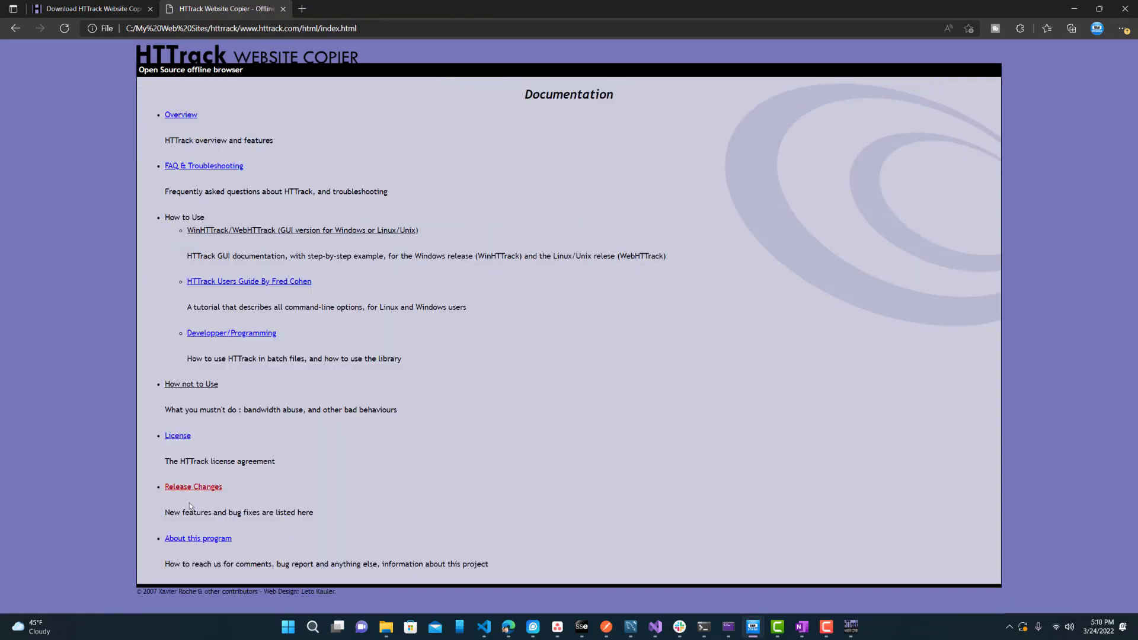
click(199, 539)
scroll(391, 406, down, 15)
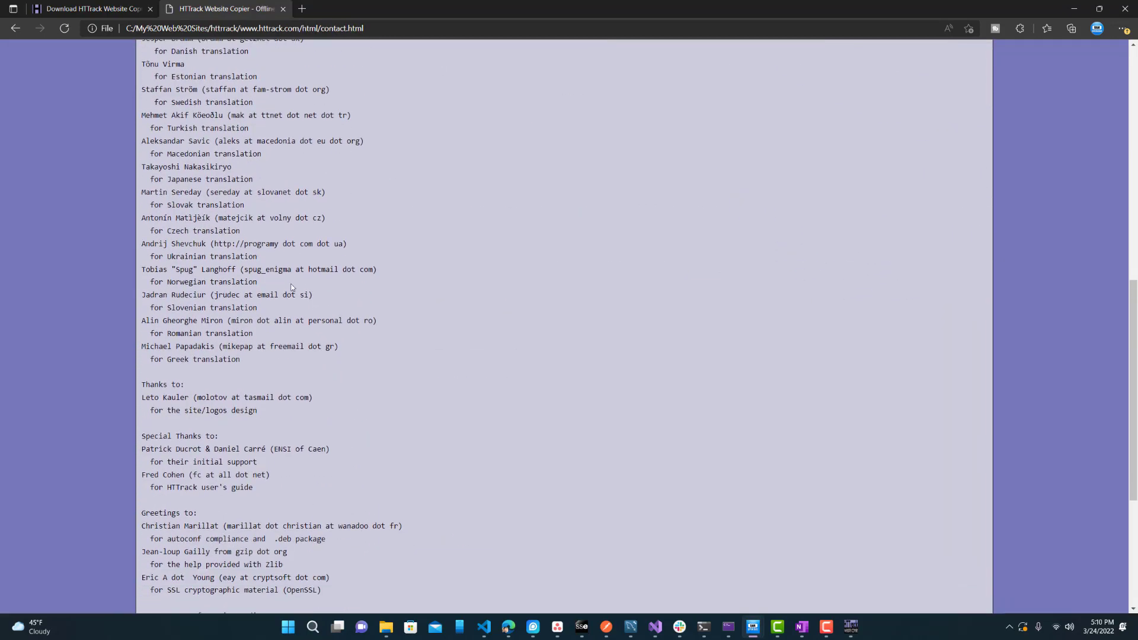
scroll(390, 406, up, 15)
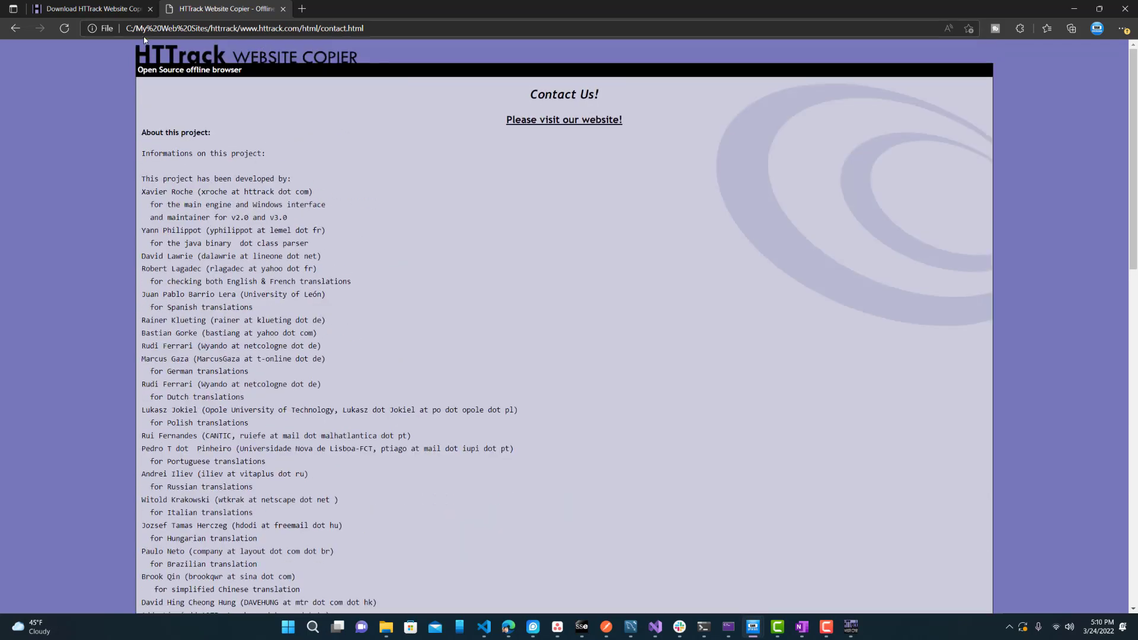
Return to the mirror's home page, reopen Blog, and confirm it points to online blog.httrack.com.
click(16, 28)
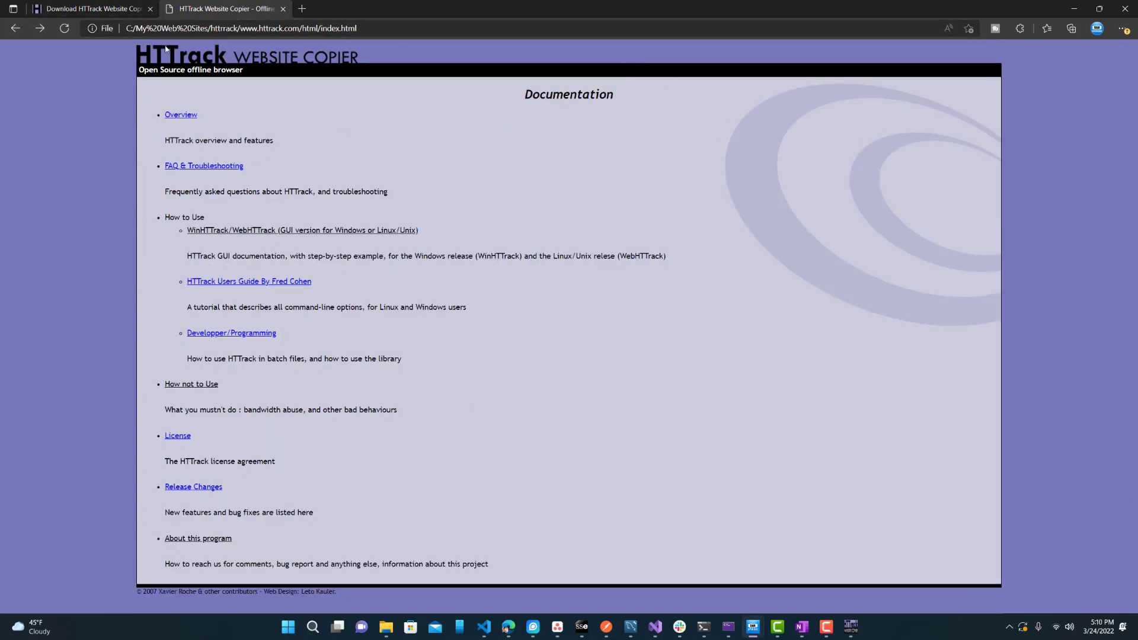
click(15, 28)
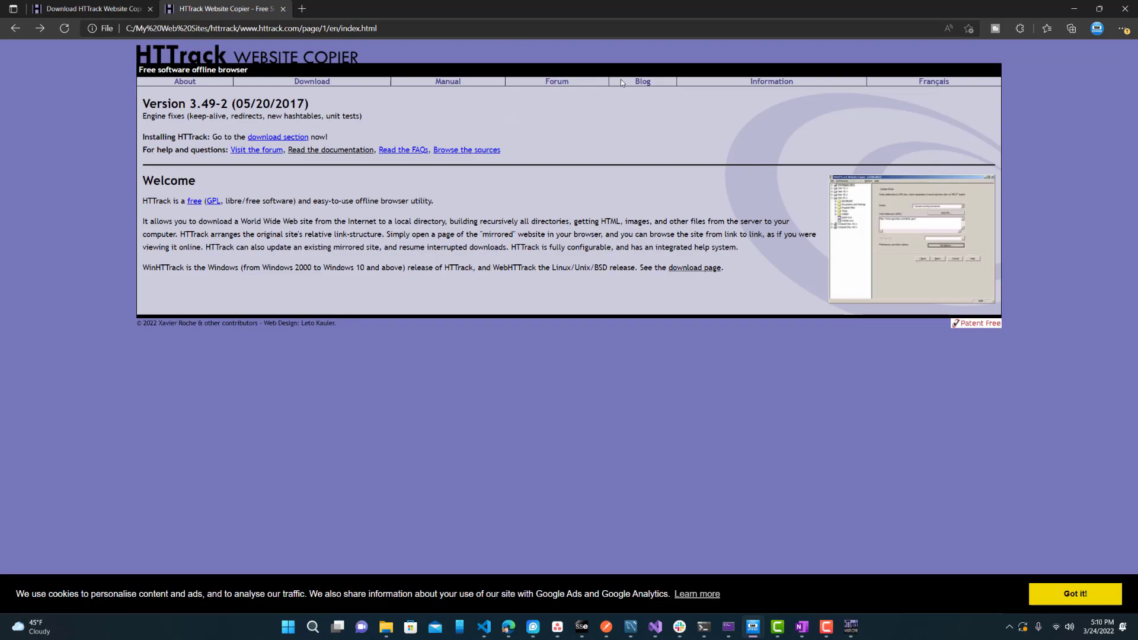
click(408, 52)
click(195, 28)
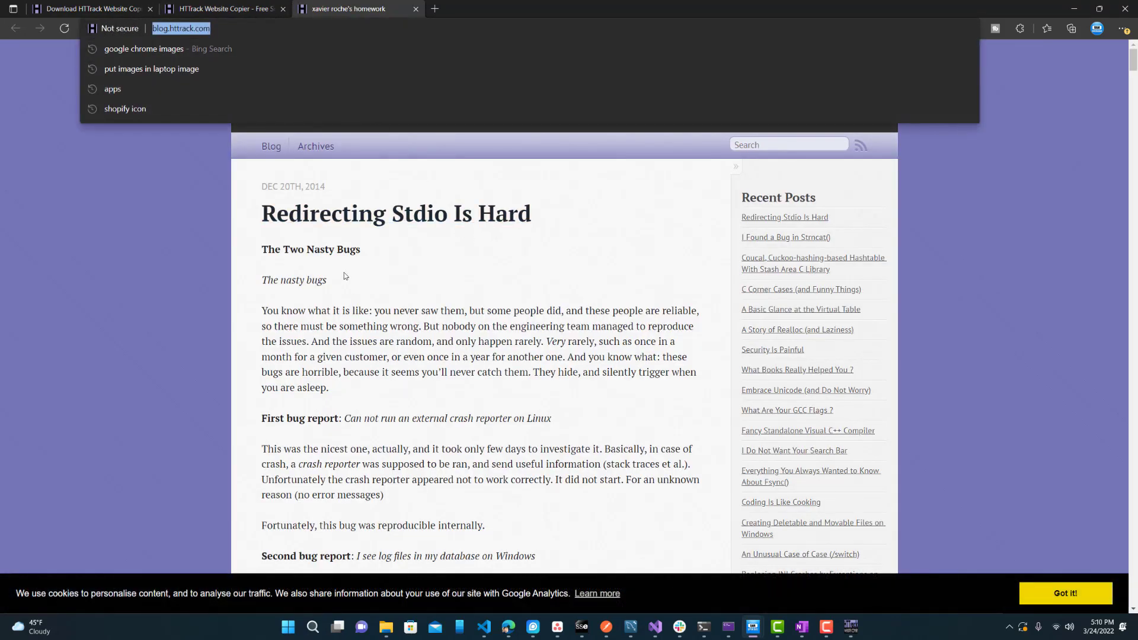
Scroll the 'Redirecting Stdio Is Hard' blog post and close the address suggestion dropdown.
scroll(514, 231, down, 2)
scroll(513, 231, down, 1)
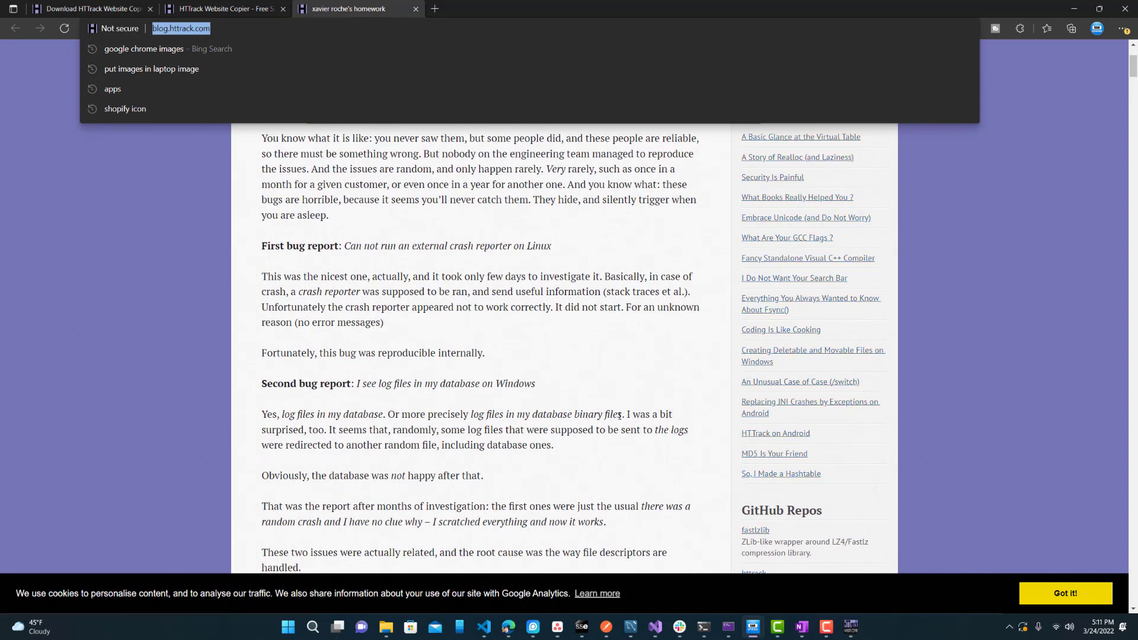
click(532, 349)
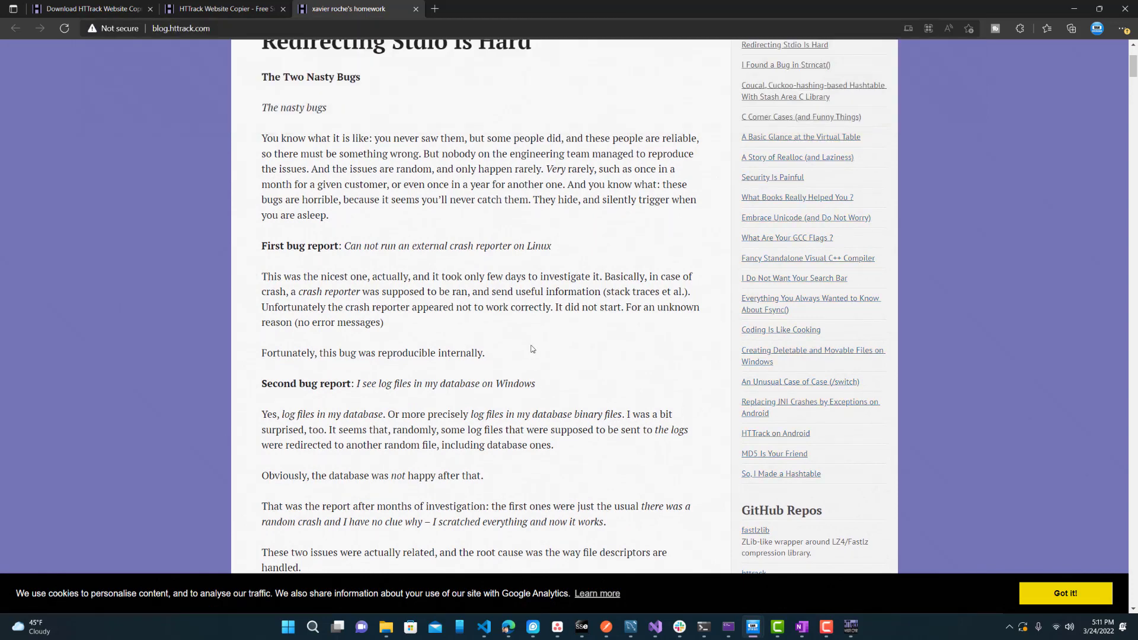